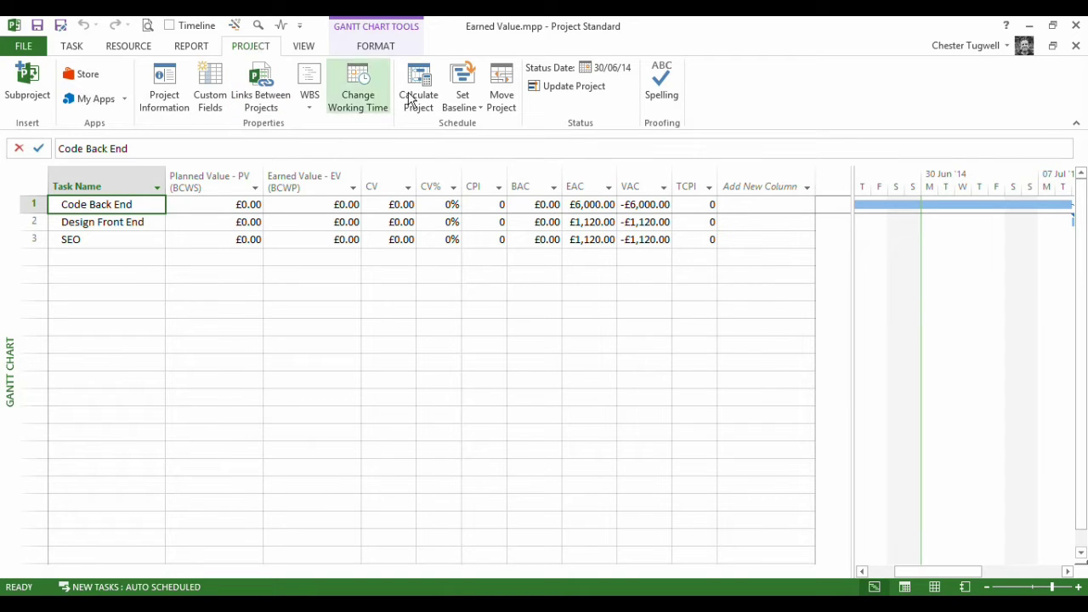
# Save the main Baseline for the entire project, so BAC reads £6,000.00 and VAC £0.00.
pyautogui.click(472, 106)
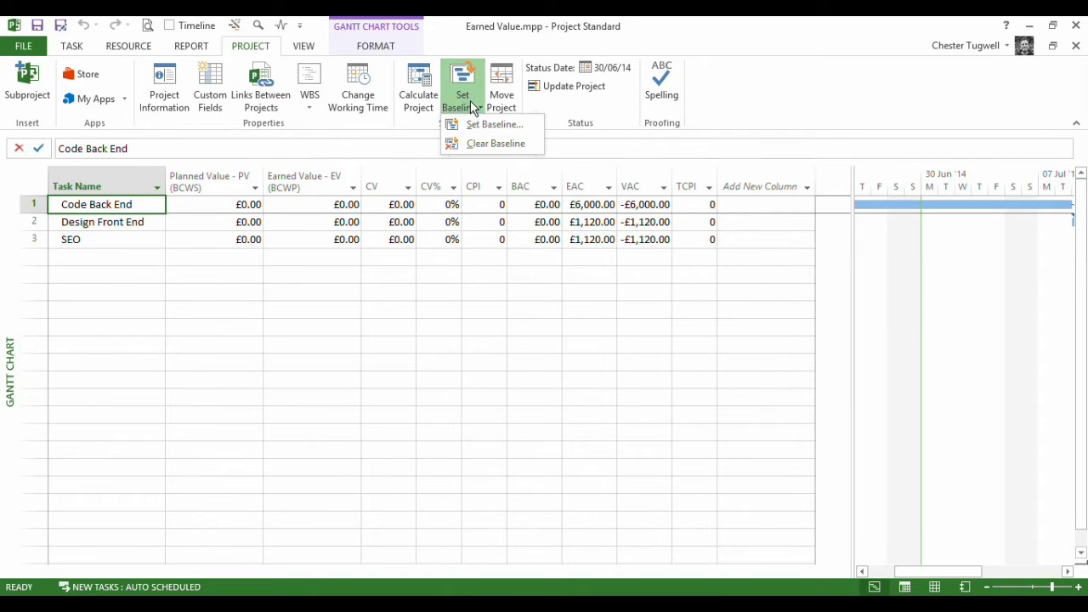
pyautogui.click(474, 124)
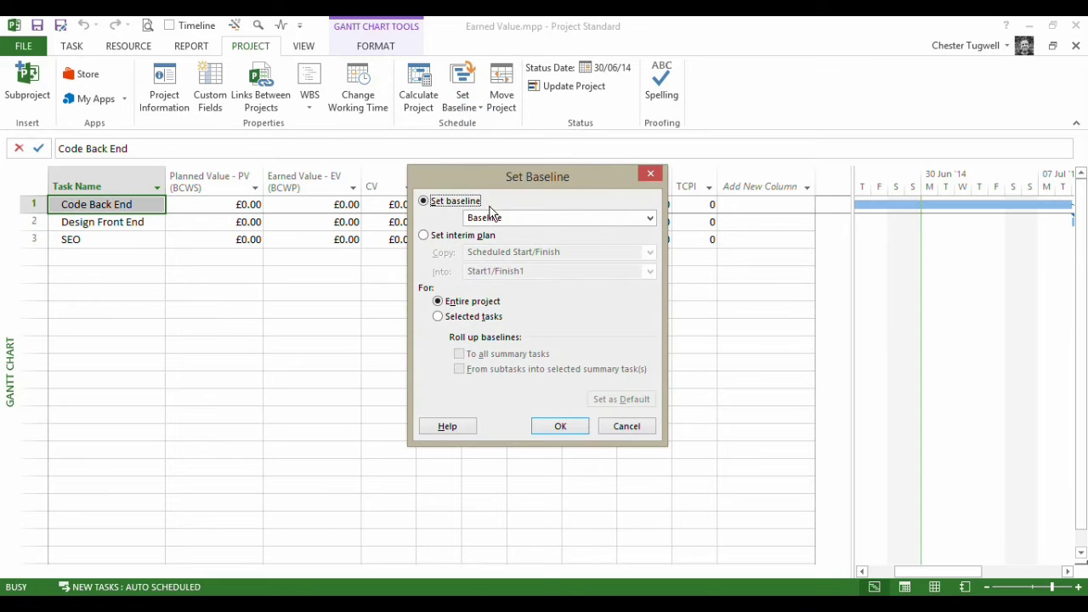
pyautogui.click(656, 218)
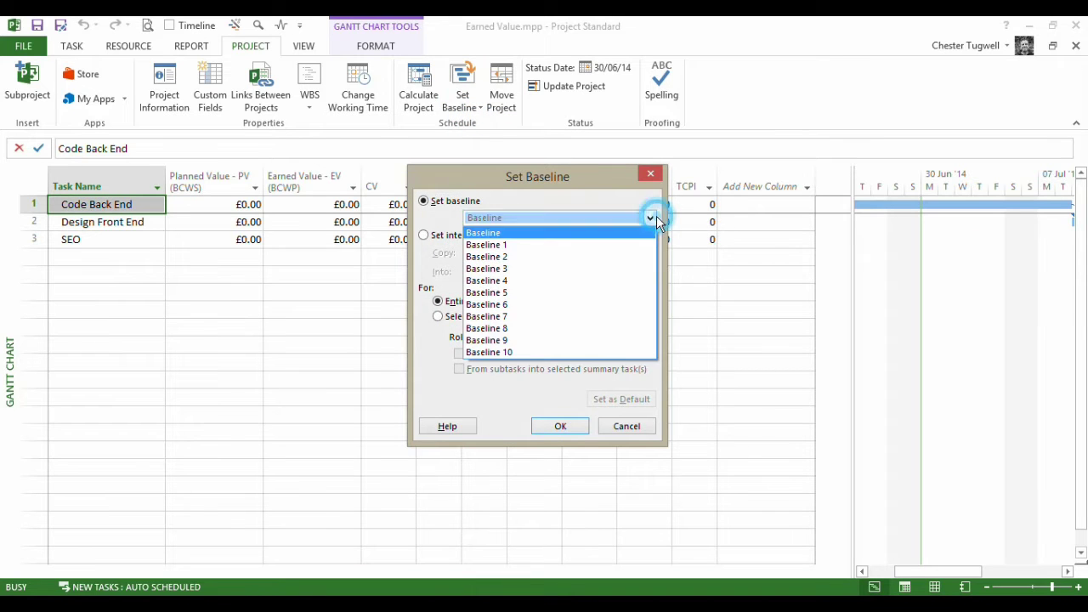
pyautogui.click(513, 232)
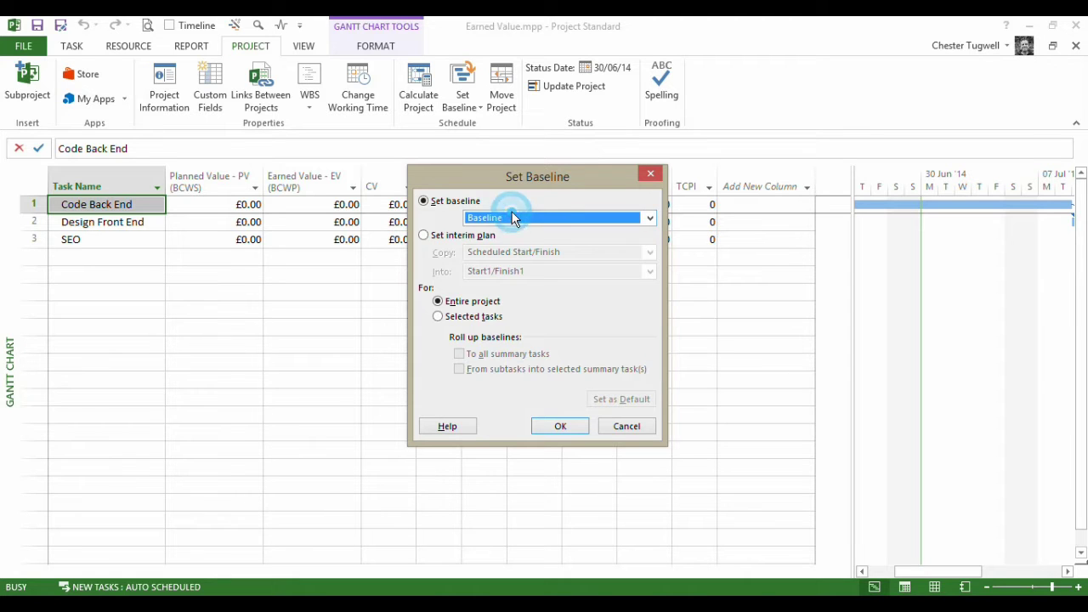
pyautogui.click(568, 422)
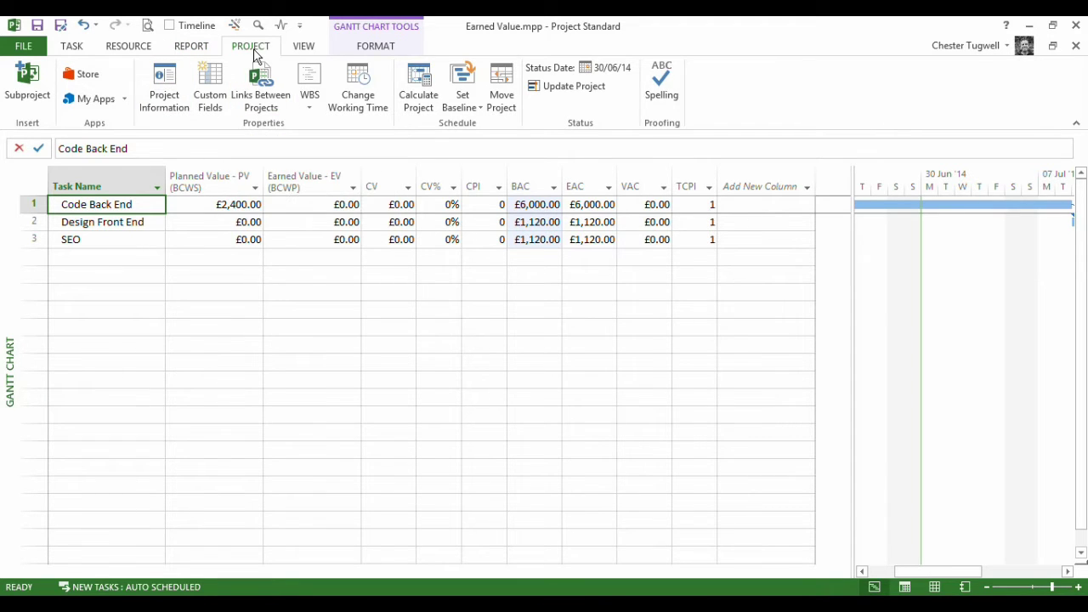
# Open the Advanced project options and scroll down to the Earned Value settings.
pyautogui.click(32, 47)
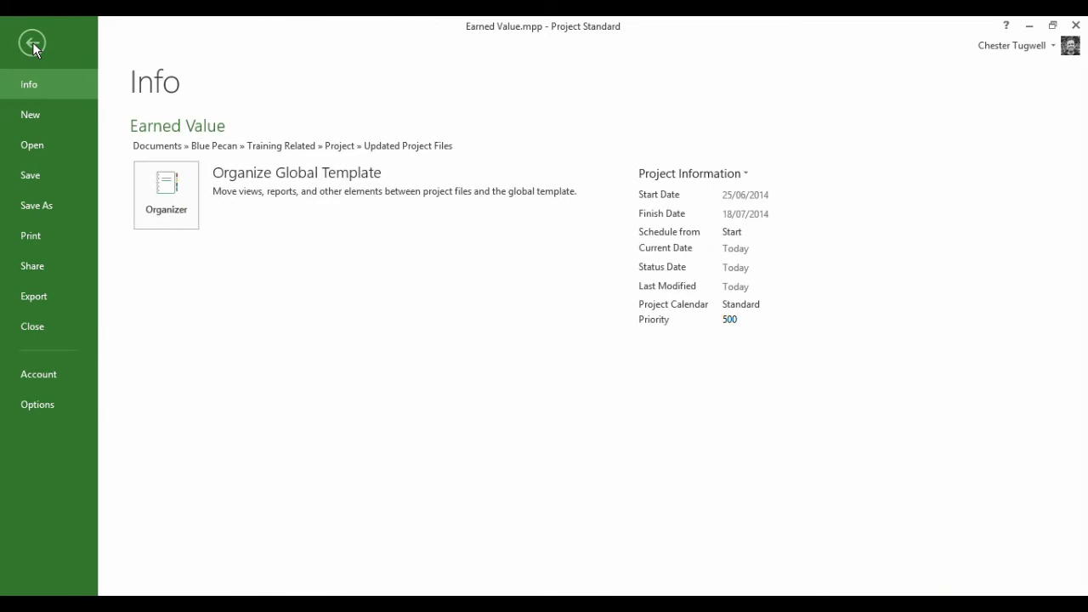
pyautogui.click(33, 405)
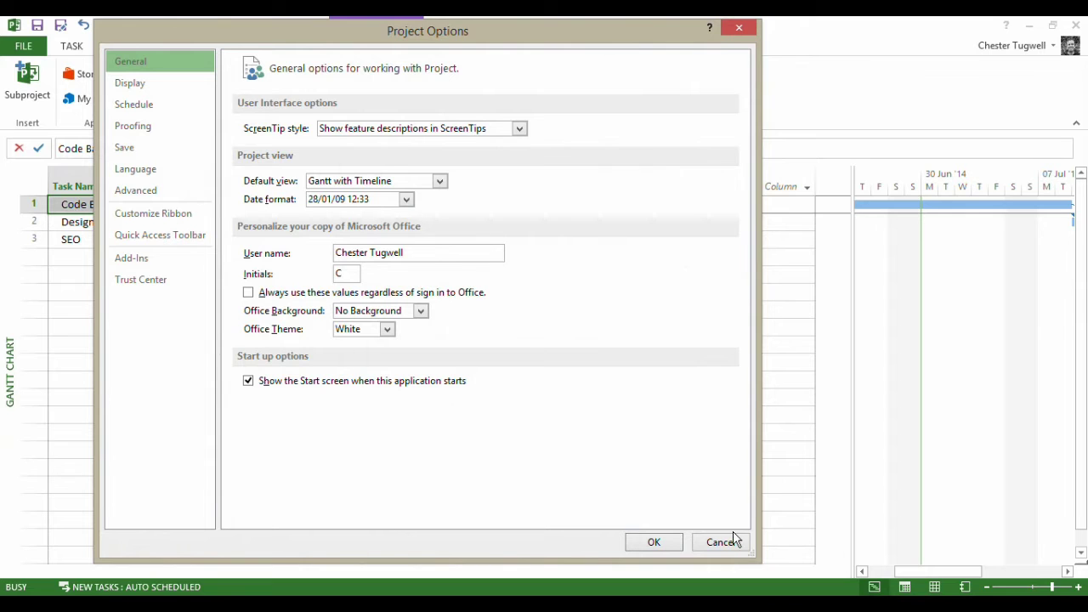
pyautogui.click(719, 544)
pyautogui.click(28, 45)
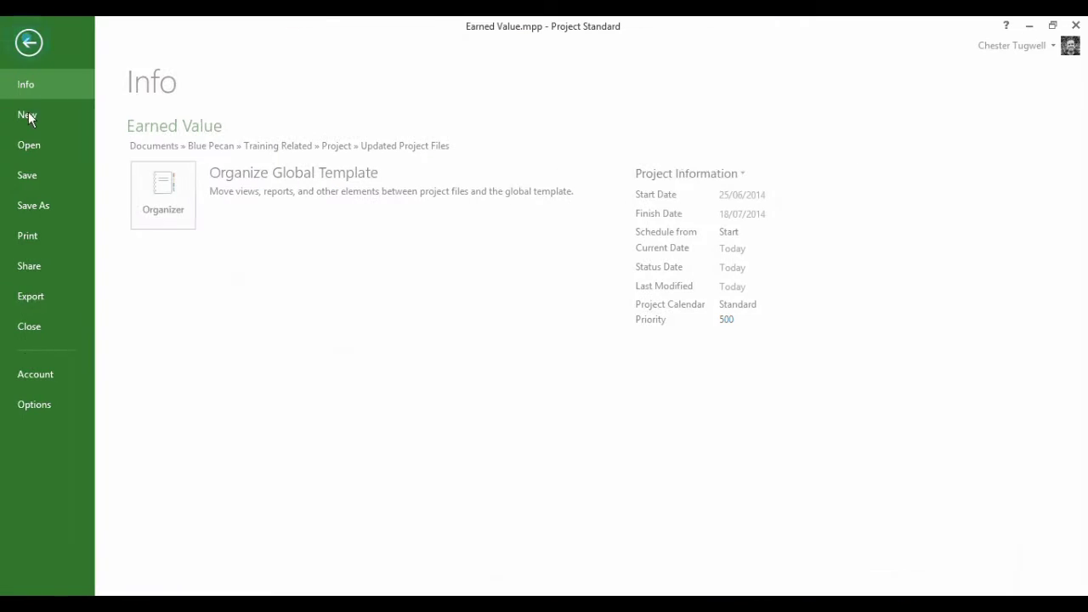
pyautogui.click(28, 411)
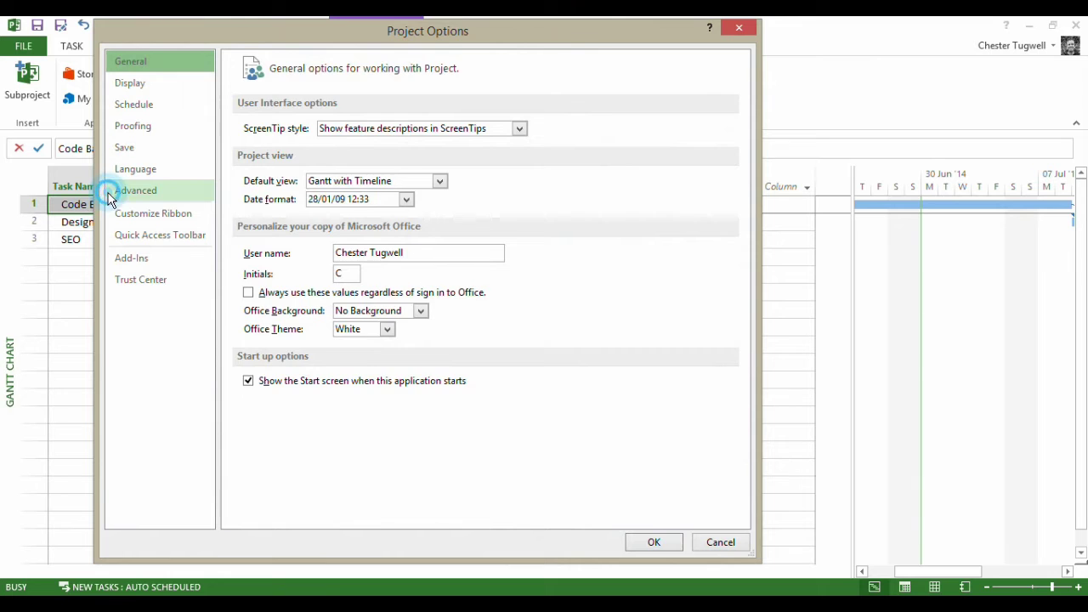
pyautogui.click(110, 191)
pyautogui.moveTo(739, 192); pyautogui.dragTo(735, 421)
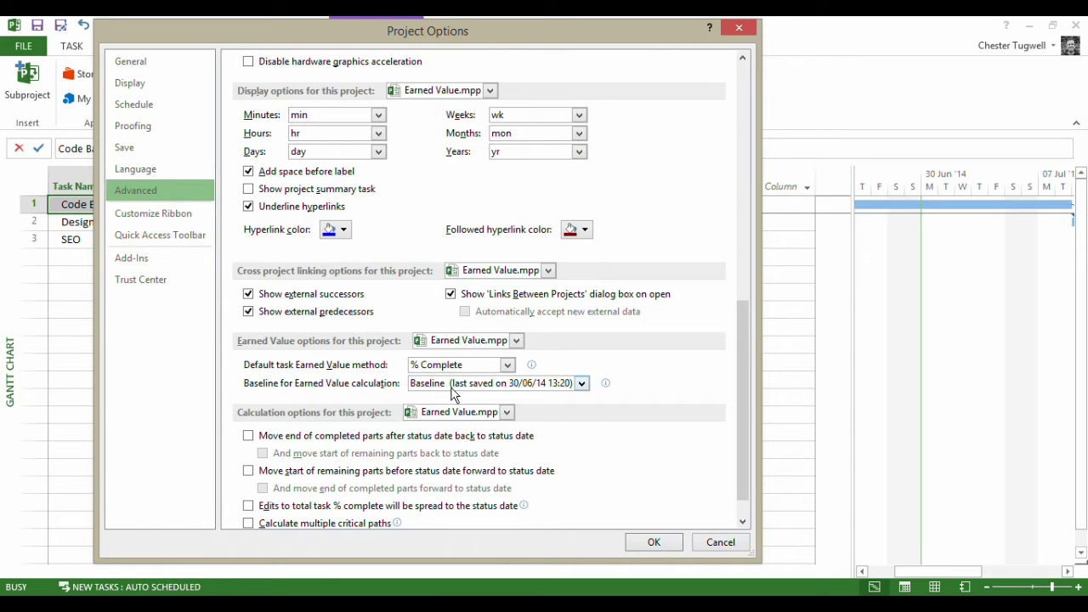
# Keep Baseline as the earned value baseline and % Complete as the default method.
pyautogui.click(584, 383)
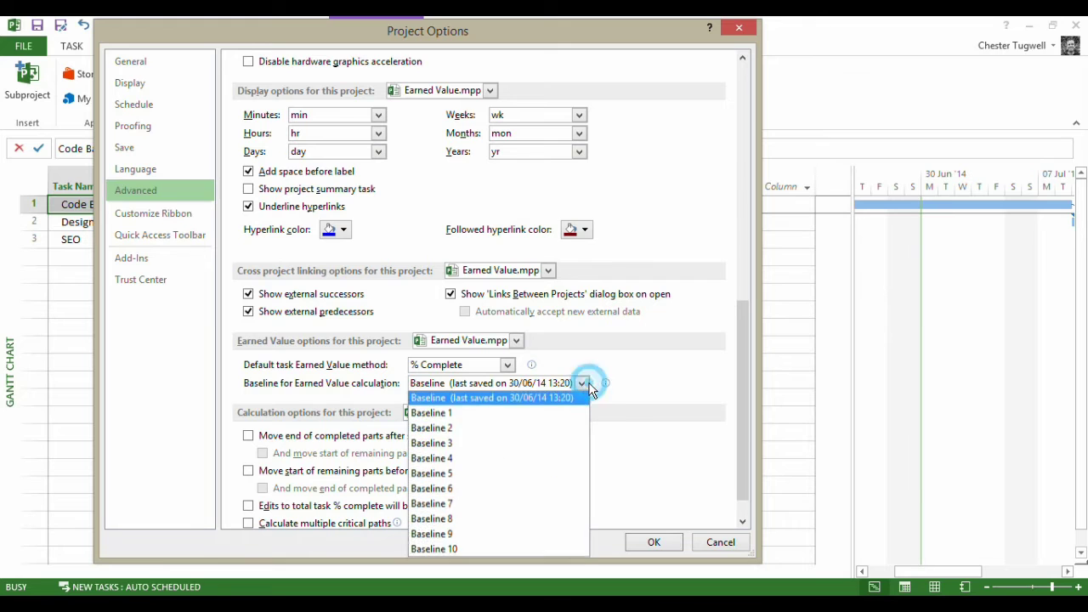
pyautogui.click(480, 399)
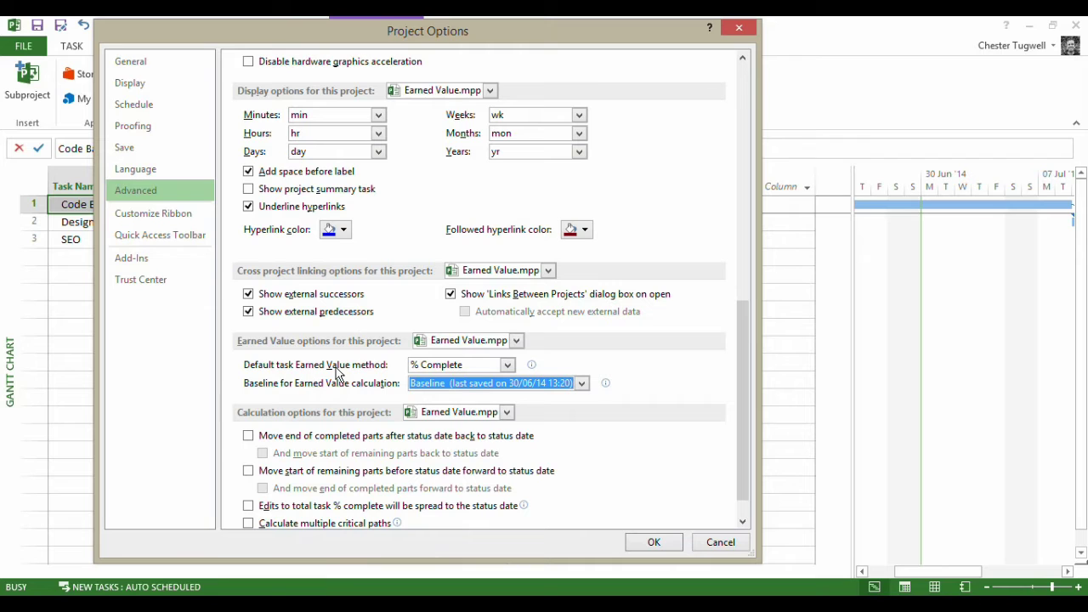
pyautogui.click(508, 366)
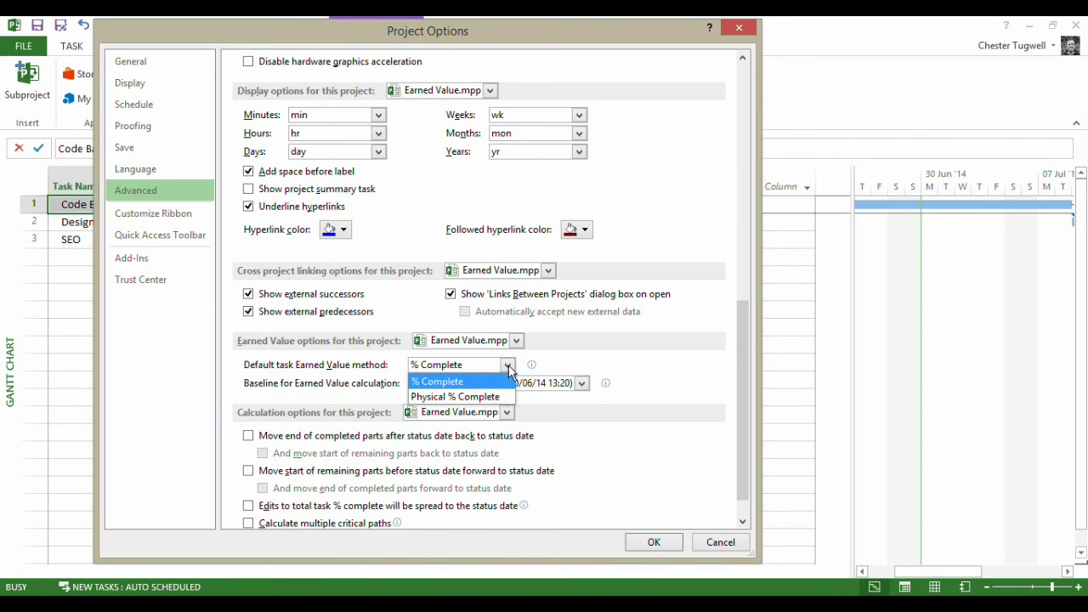
pyautogui.click(508, 366)
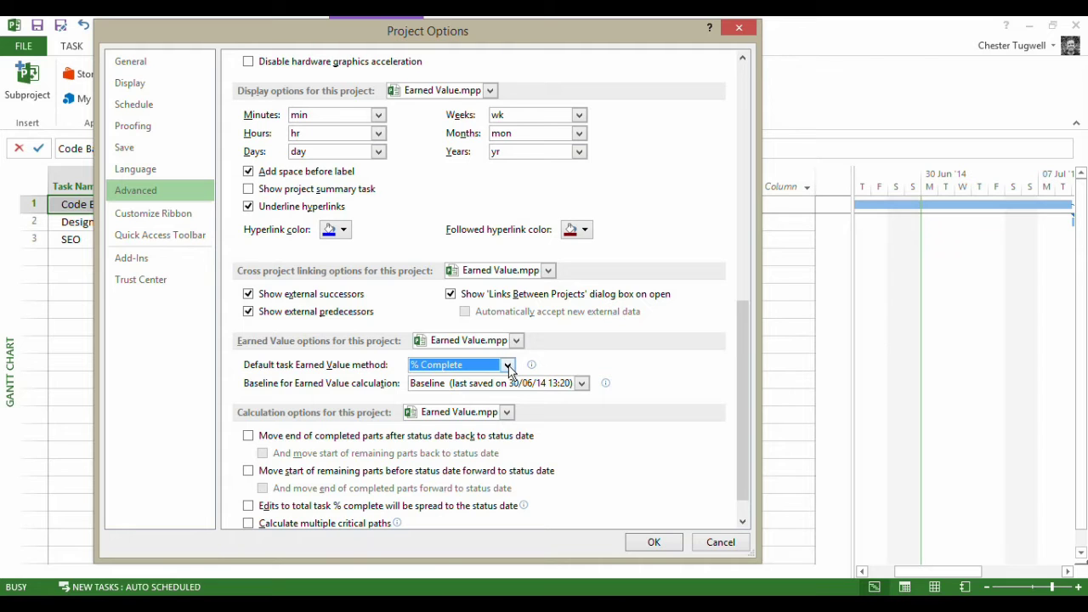
pyautogui.click(508, 365)
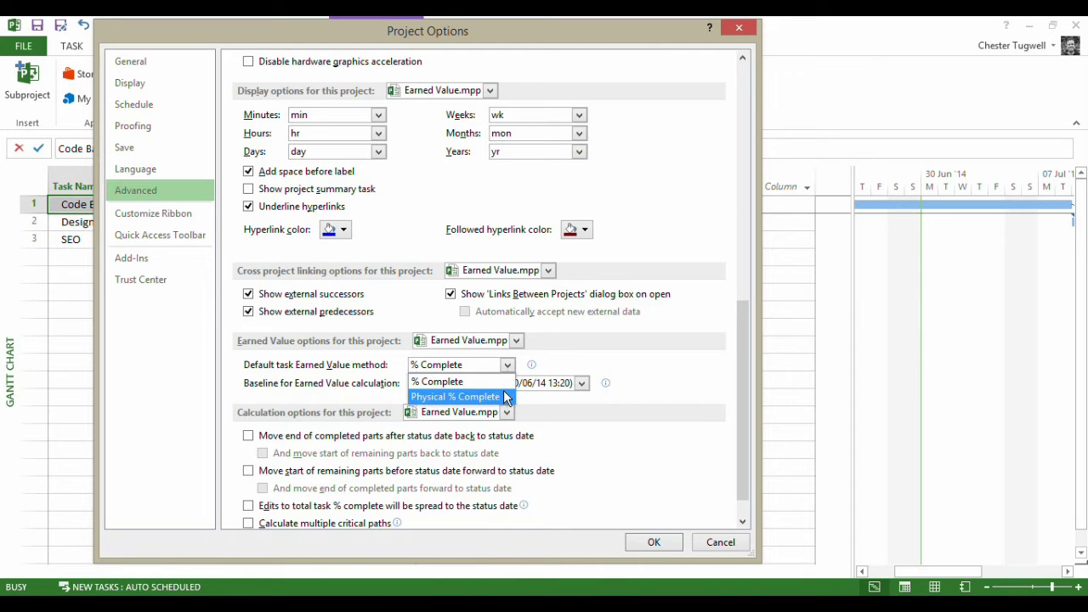
pyautogui.click(504, 382)
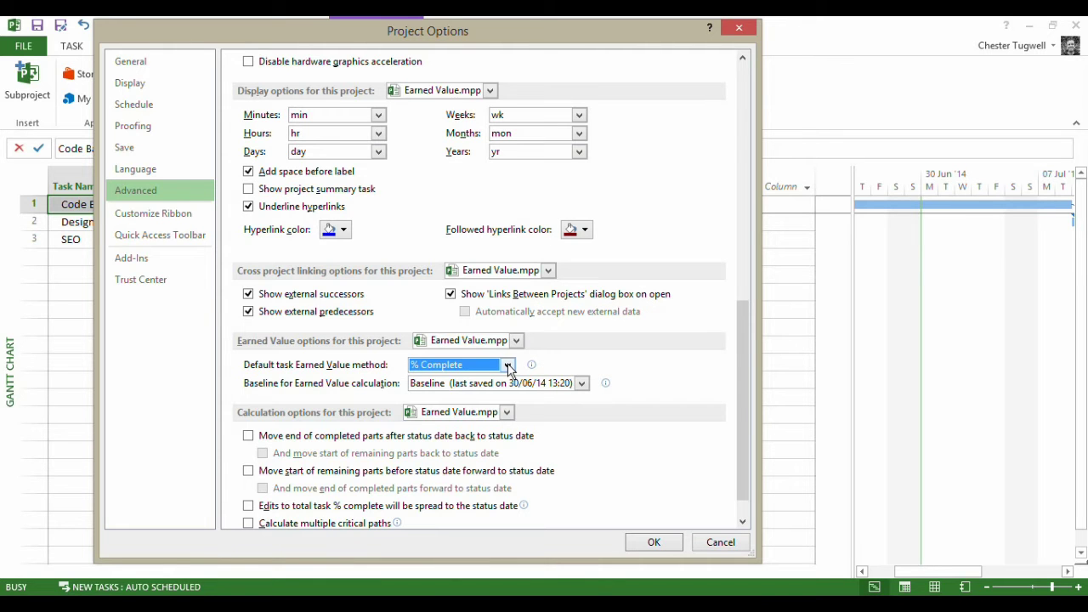
# Cancel Project Options and set Code Back End's earned value method to % Complete.
pyautogui.click(719, 541)
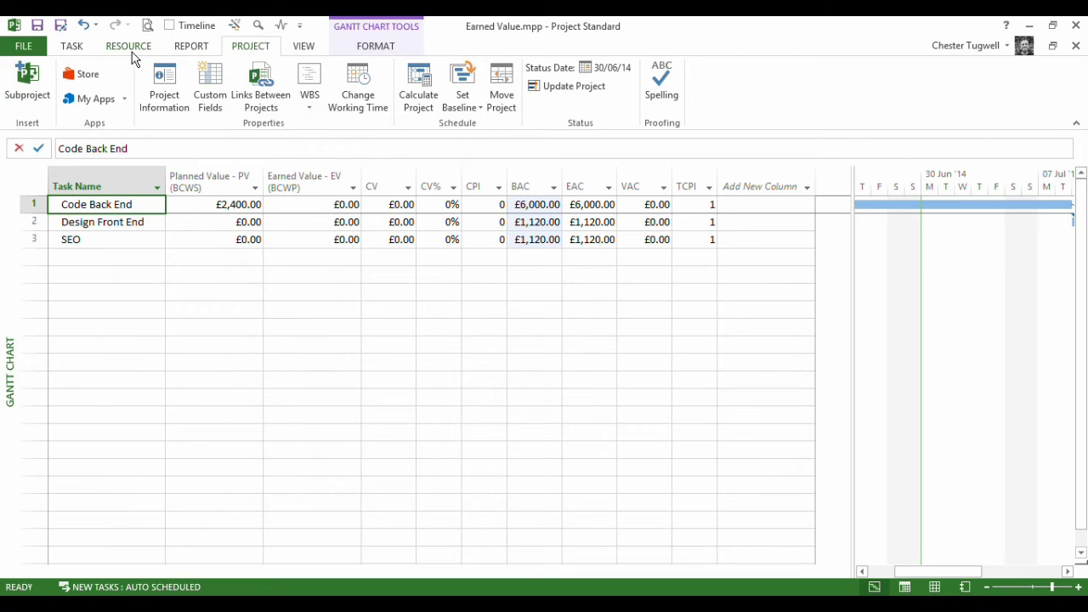
pyautogui.doubleClick(129, 205)
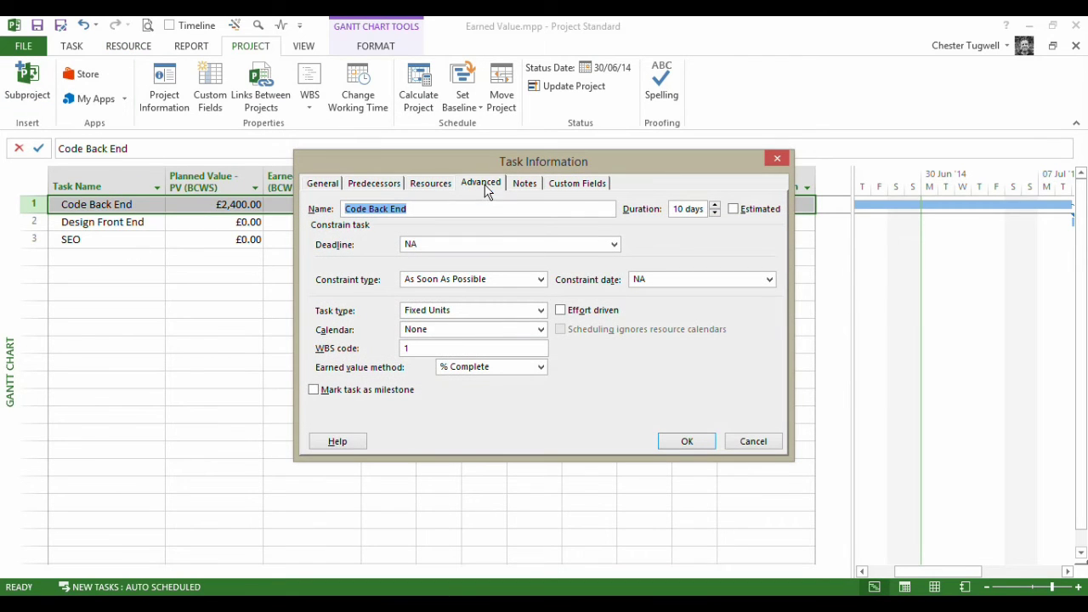
pyautogui.click(485, 187)
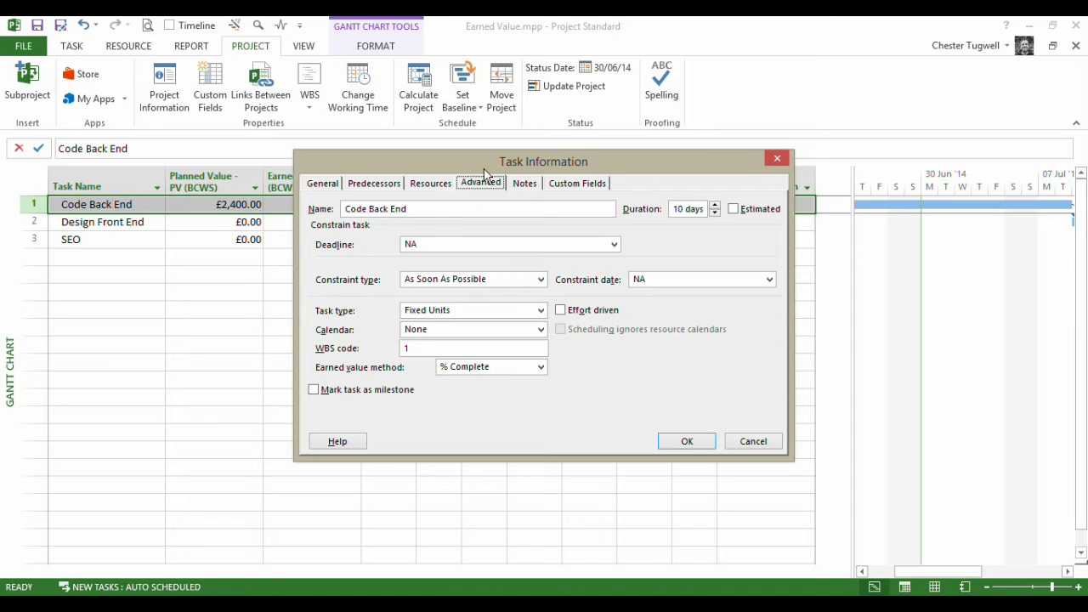
pyautogui.click(741, 441)
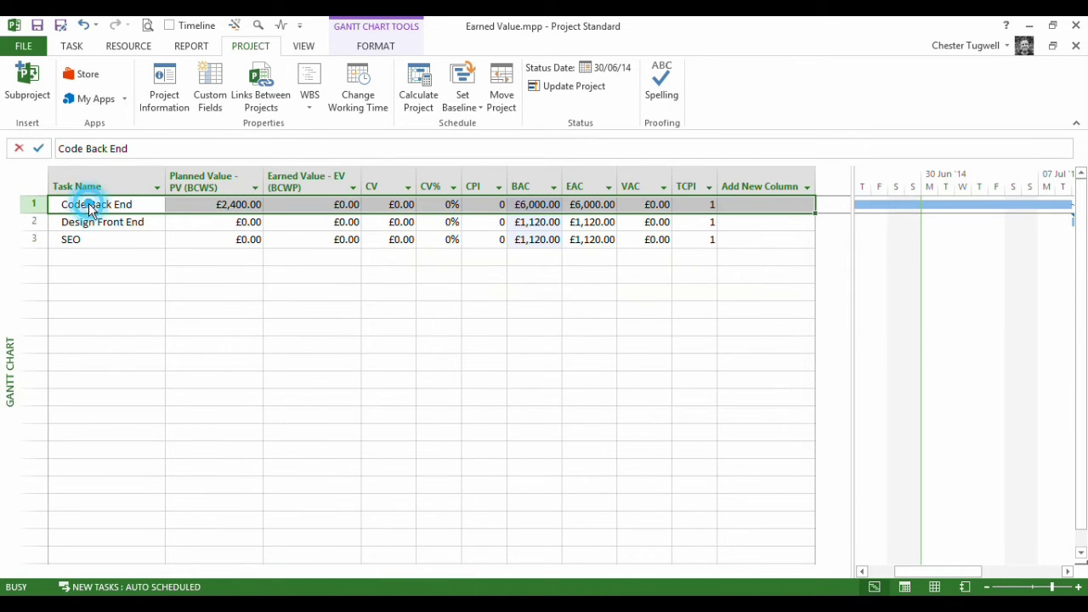
pyautogui.doubleClick(90, 206)
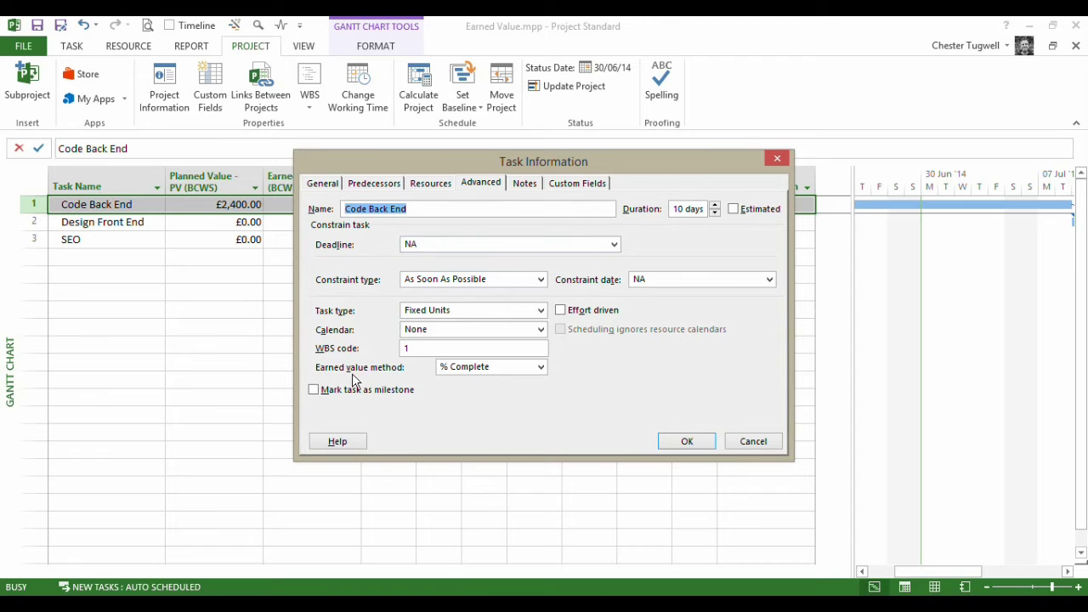
pyautogui.click(542, 367)
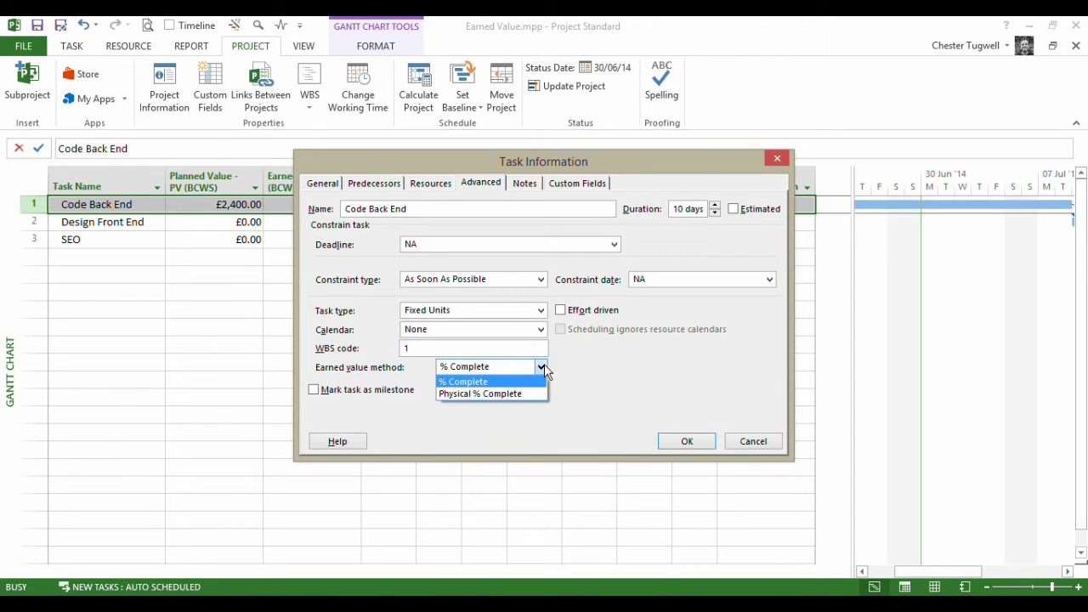
pyautogui.click(542, 367)
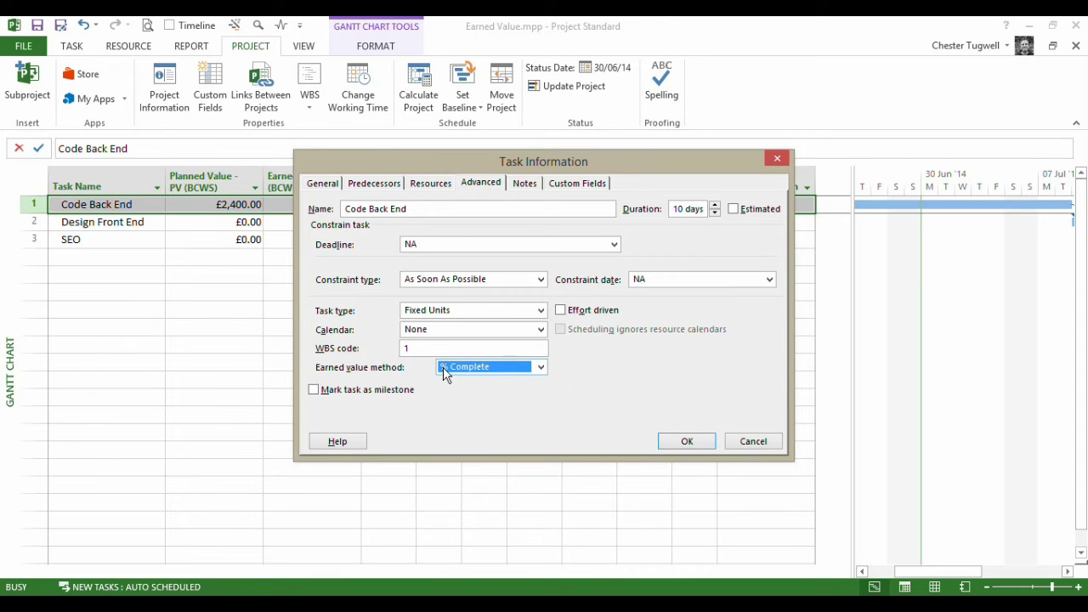
pyautogui.click(695, 441)
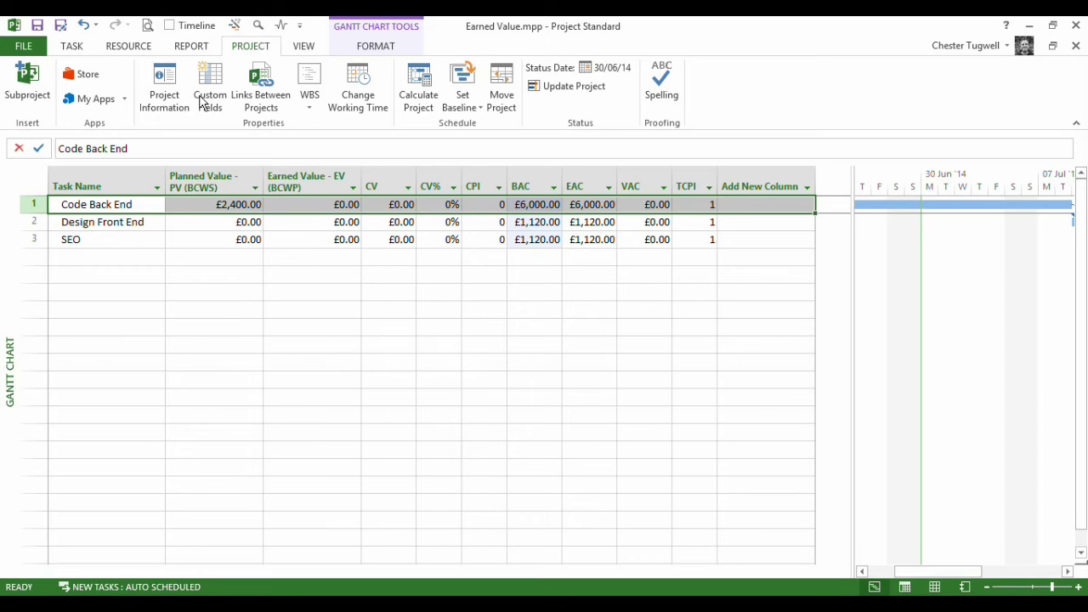
# Set the Earned Value table to show in the menu and apply it to the Gantt Chart.
pyautogui.click(305, 49)
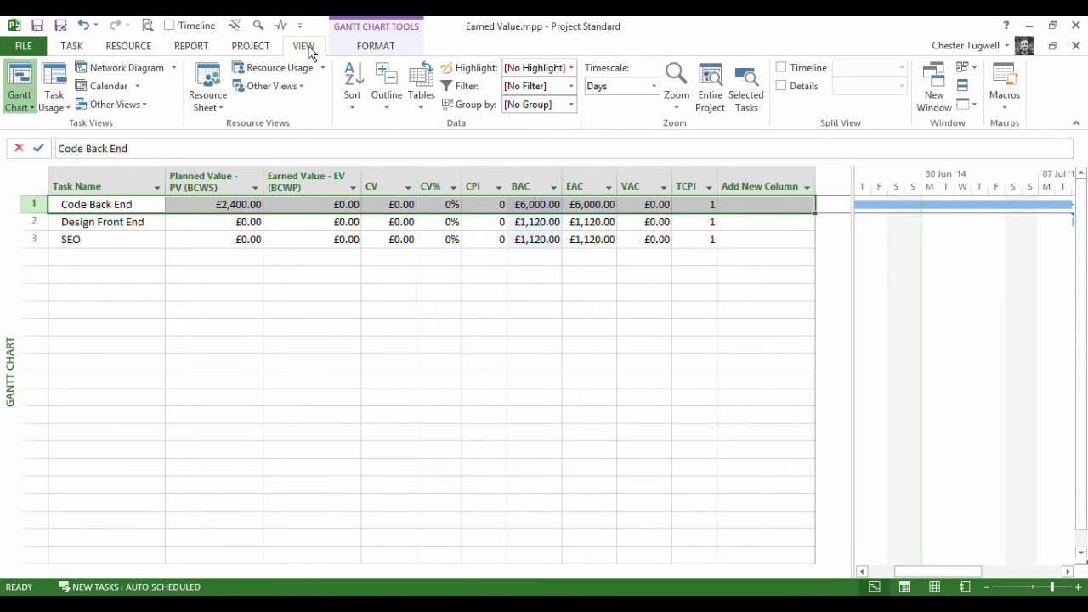
pyautogui.click(424, 102)
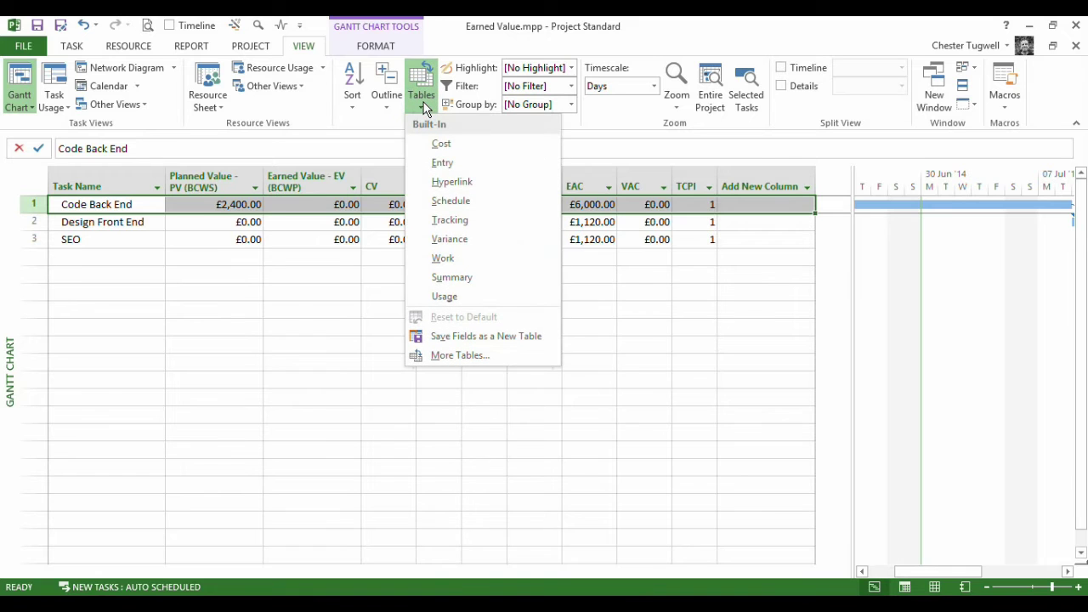
pyautogui.click(457, 355)
pyautogui.click(204, 150)
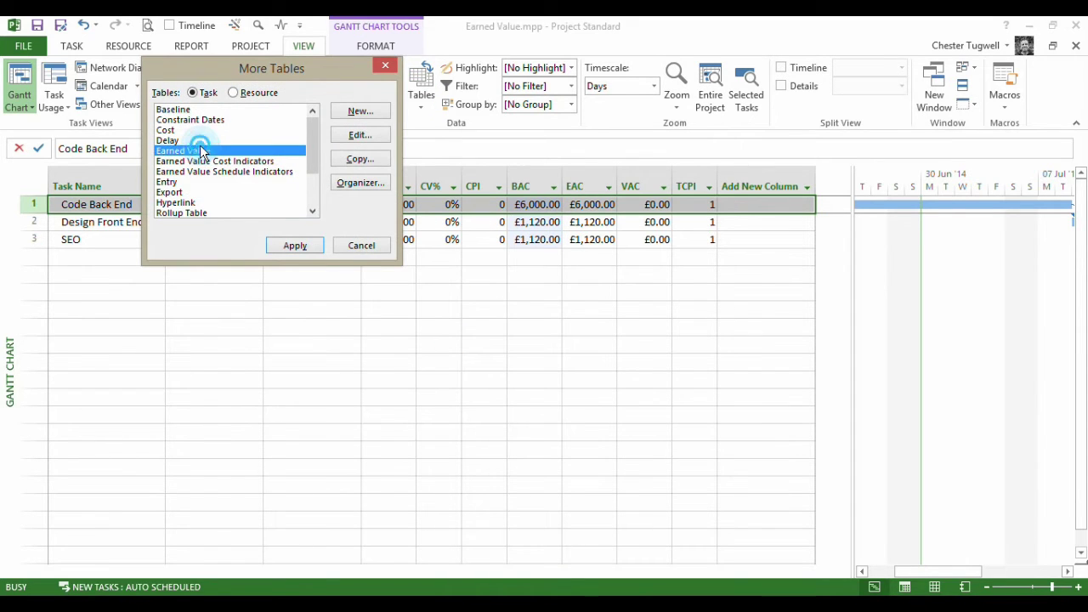
pyautogui.moveTo(199, 72); pyautogui.dragTo(376, 186)
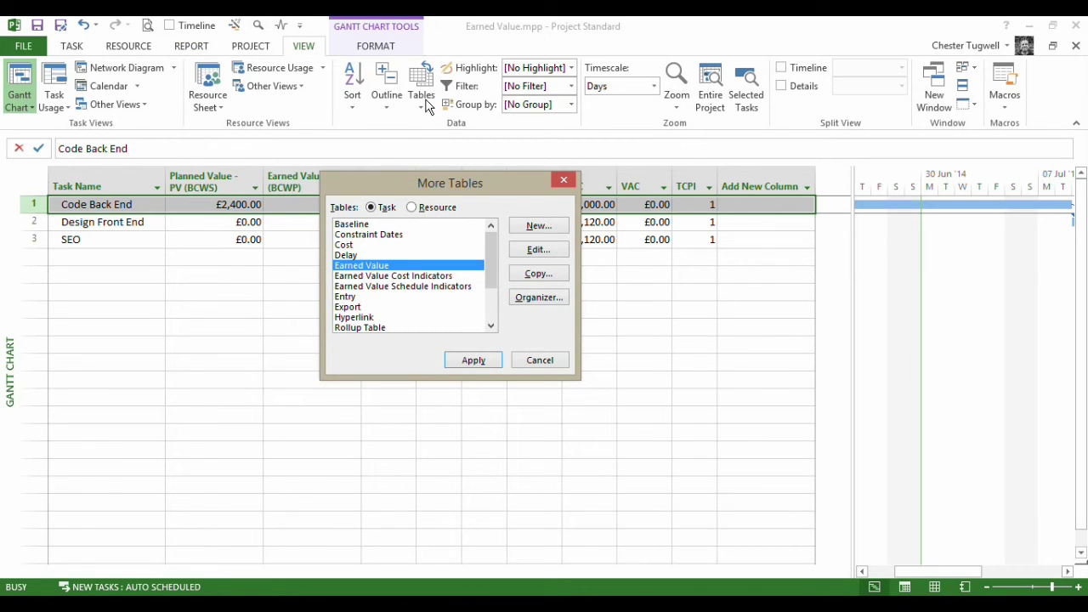
pyautogui.click(538, 249)
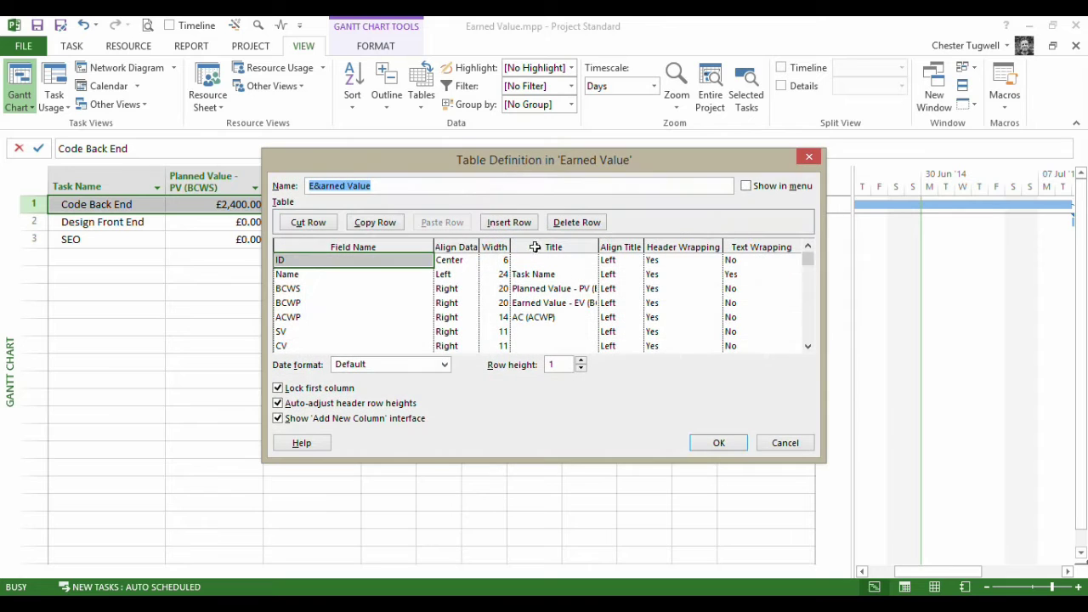
pyautogui.click(745, 186)
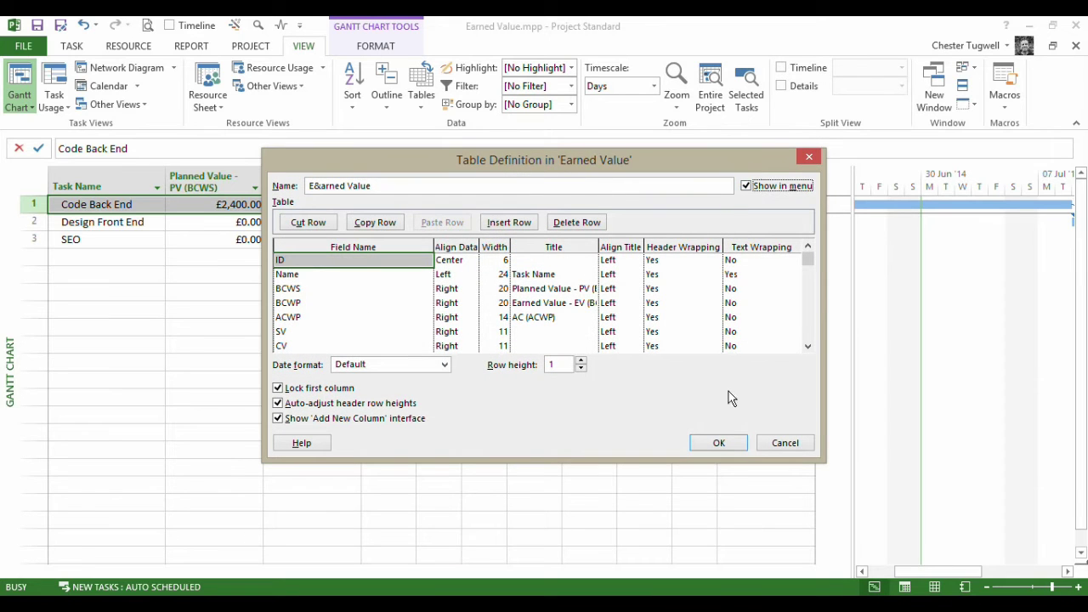
pyautogui.click(718, 442)
pyautogui.click(491, 366)
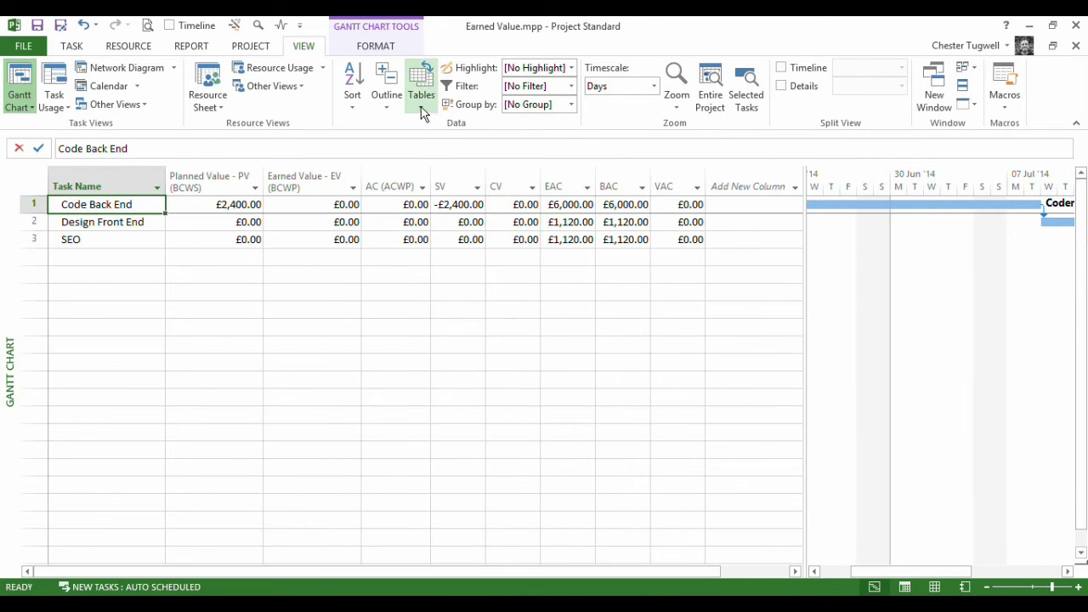
# Reselect Earned Value from the built-in tables list and close the More Tables dialog.
pyautogui.click(420, 102)
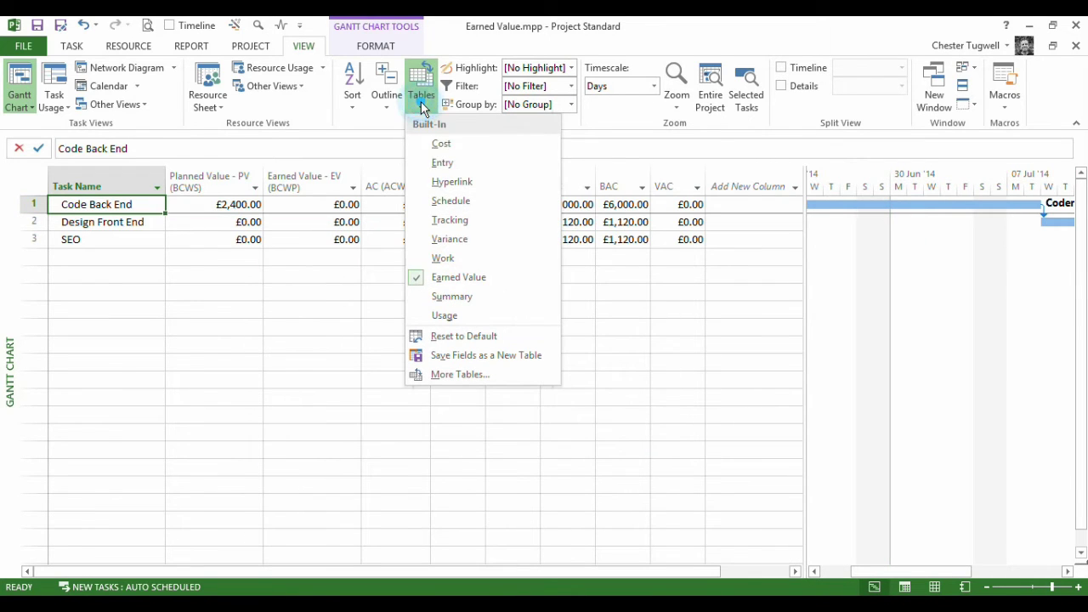
pyautogui.click(443, 277)
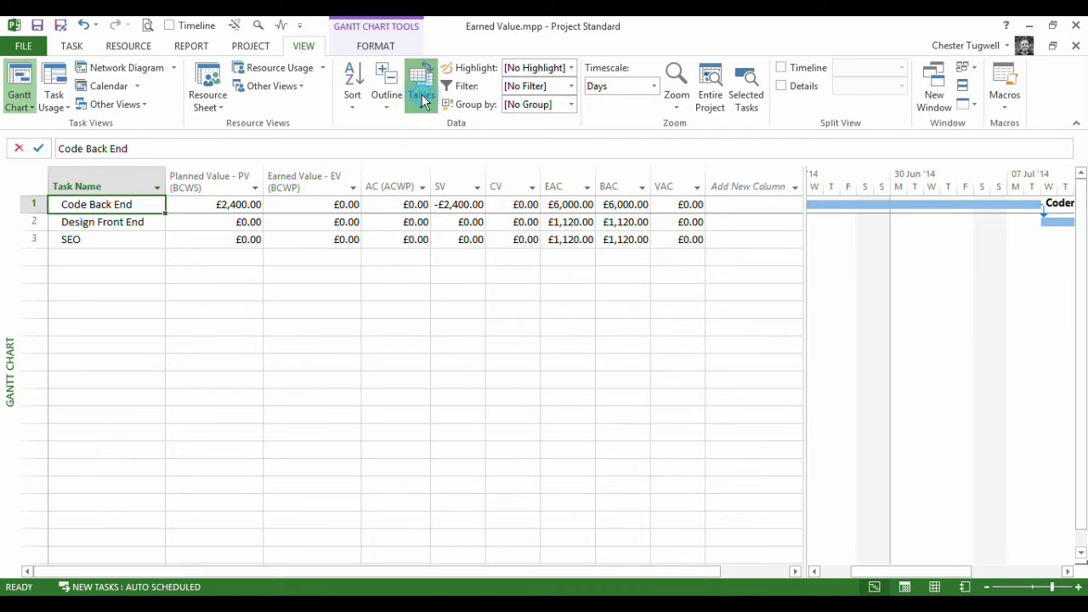
pyautogui.click(419, 98)
pyautogui.click(452, 377)
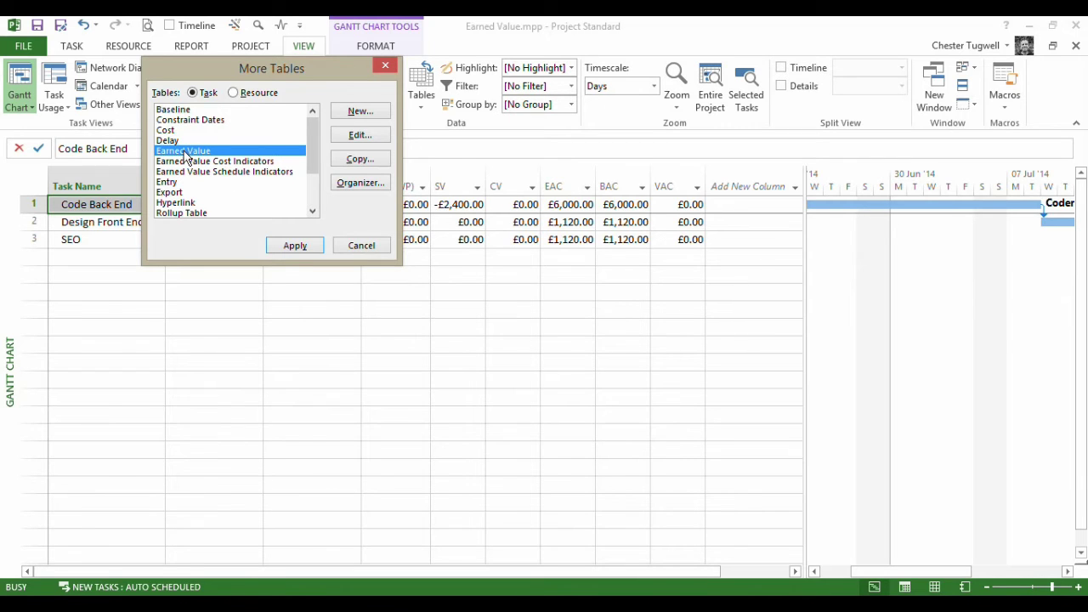
pyautogui.click(357, 246)
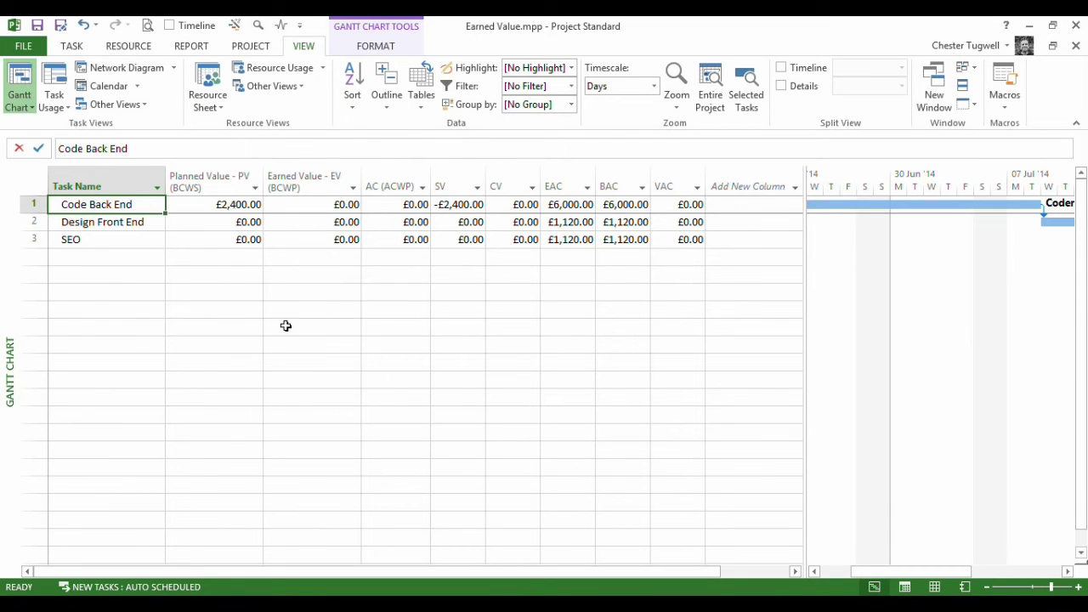
pyautogui.click(249, 46)
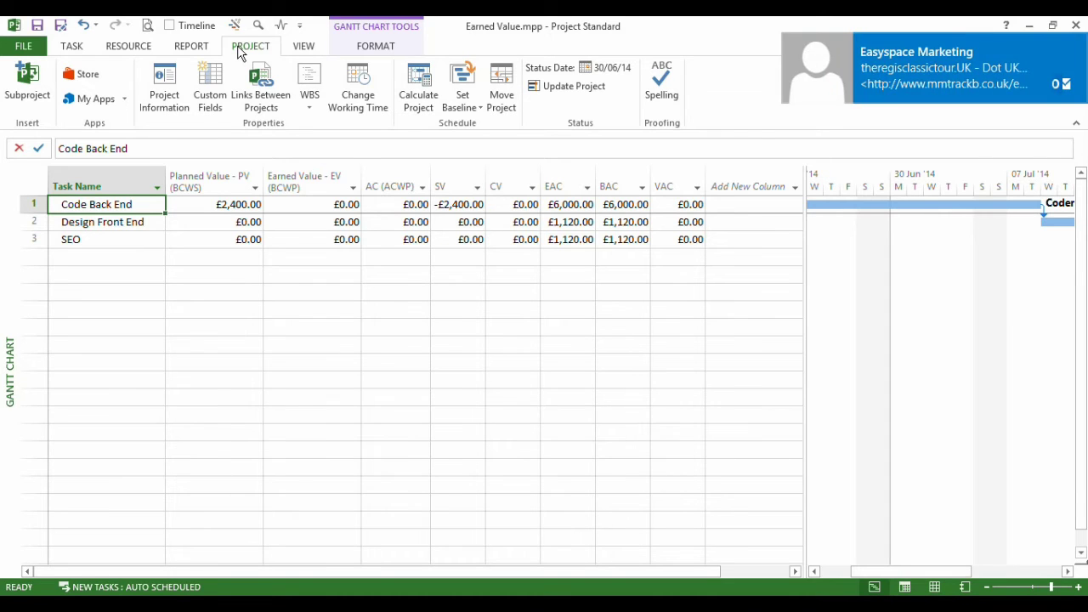
# Set the status date to 2 July 2014, raising Code Back End's PV to £3,600.00.
pyautogui.click(1075, 44)
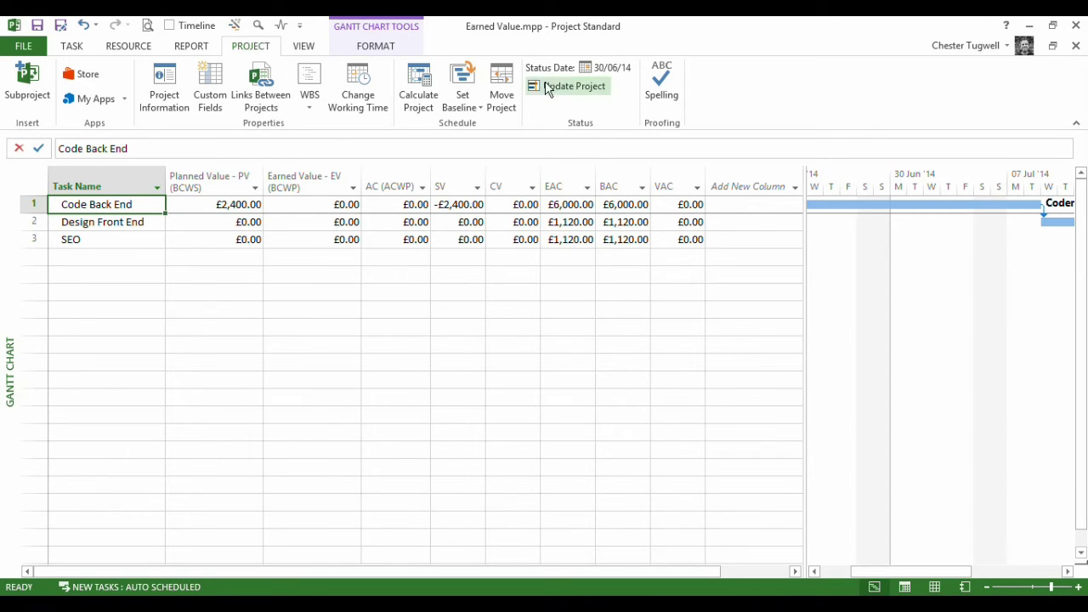
pyautogui.click(605, 72)
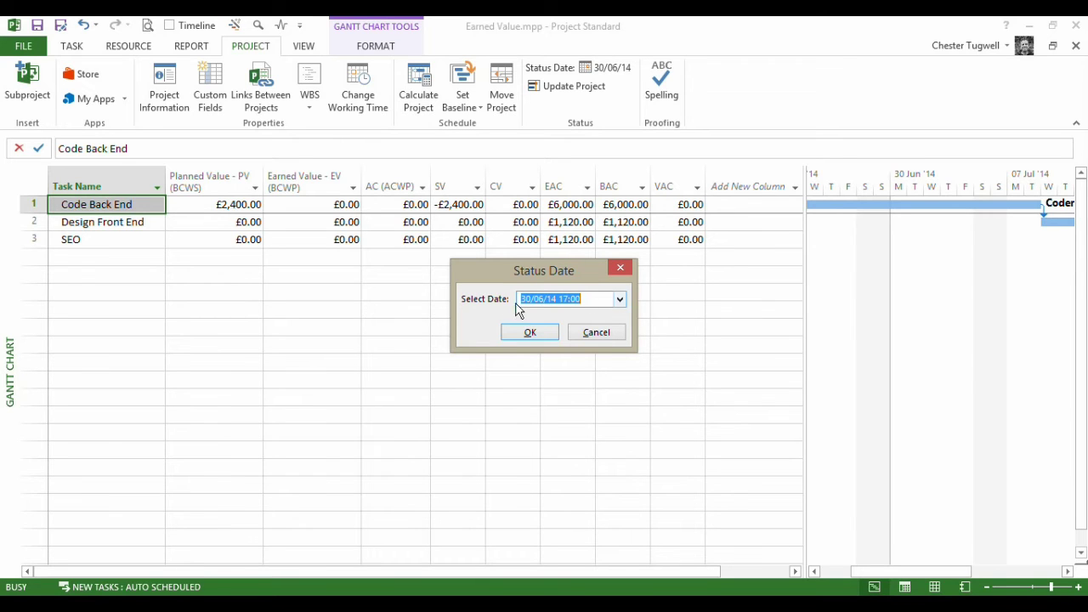
pyautogui.click(619, 302)
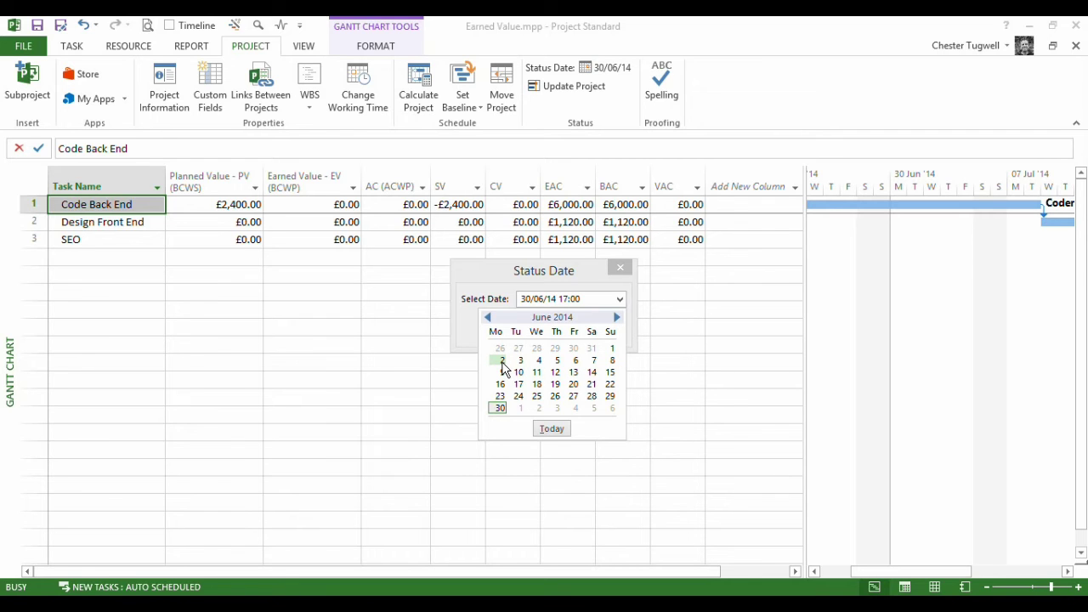
pyautogui.click(617, 318)
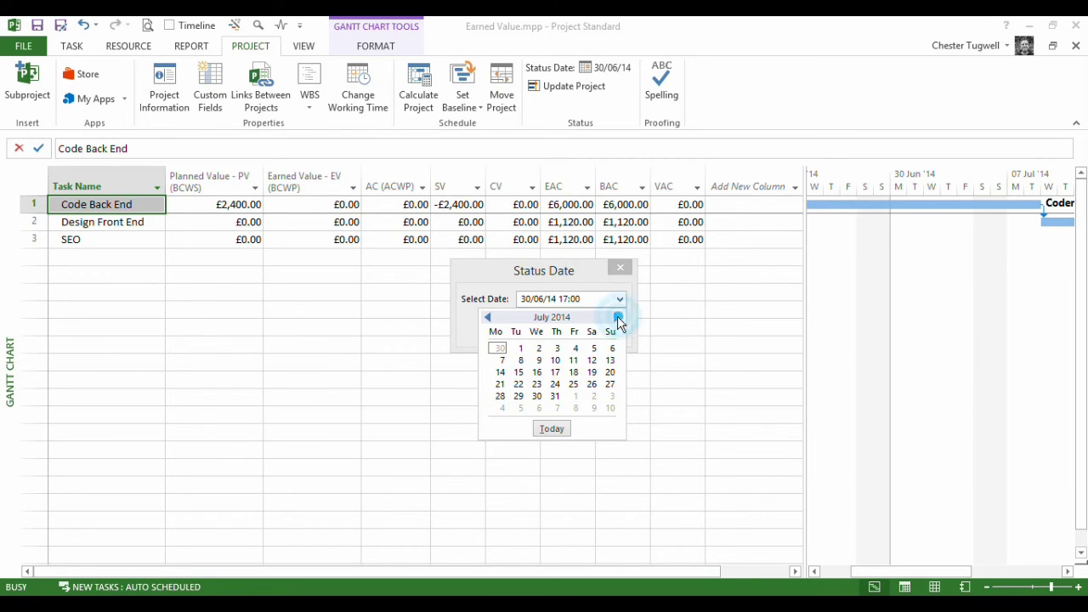
pyautogui.click(538, 348)
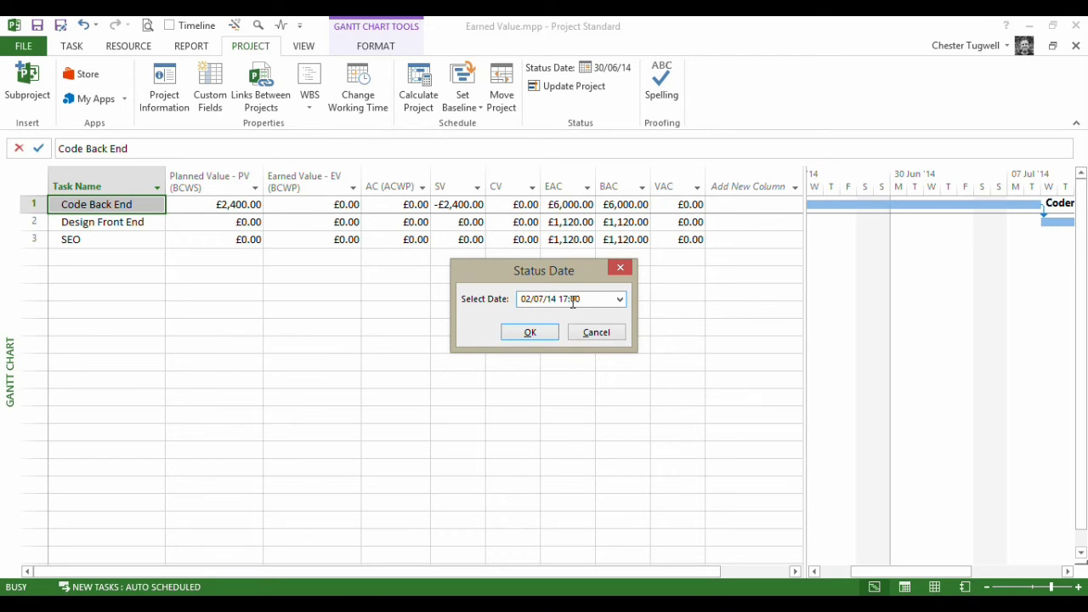
pyautogui.click(531, 332)
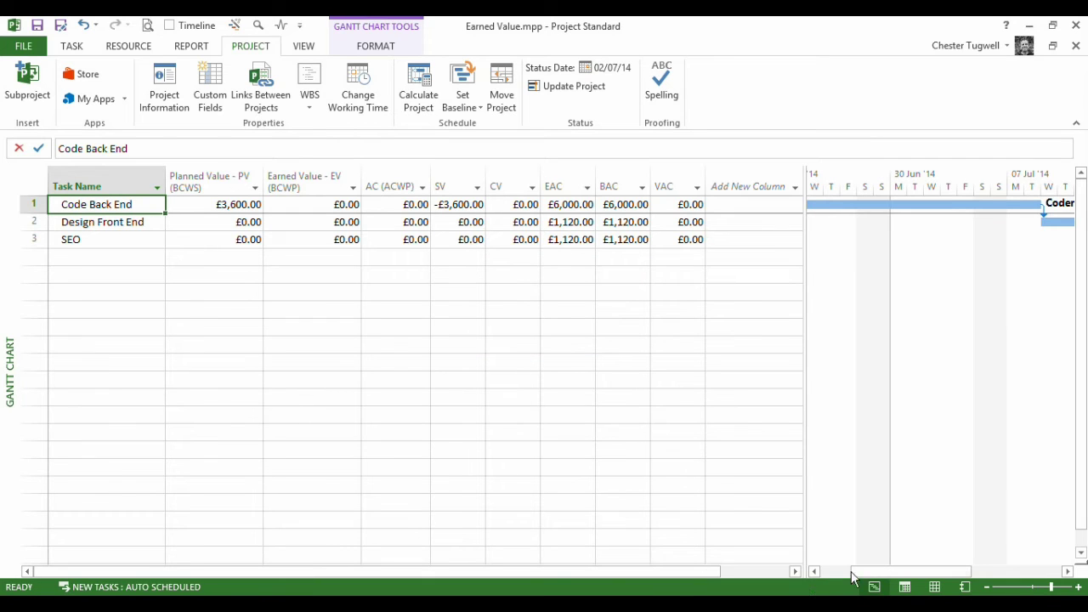
# Change the status date to 01/07/14, dropping Code Back End's PV to £3,000.00.
pyautogui.moveTo(860, 569); pyautogui.dragTo(842, 572)
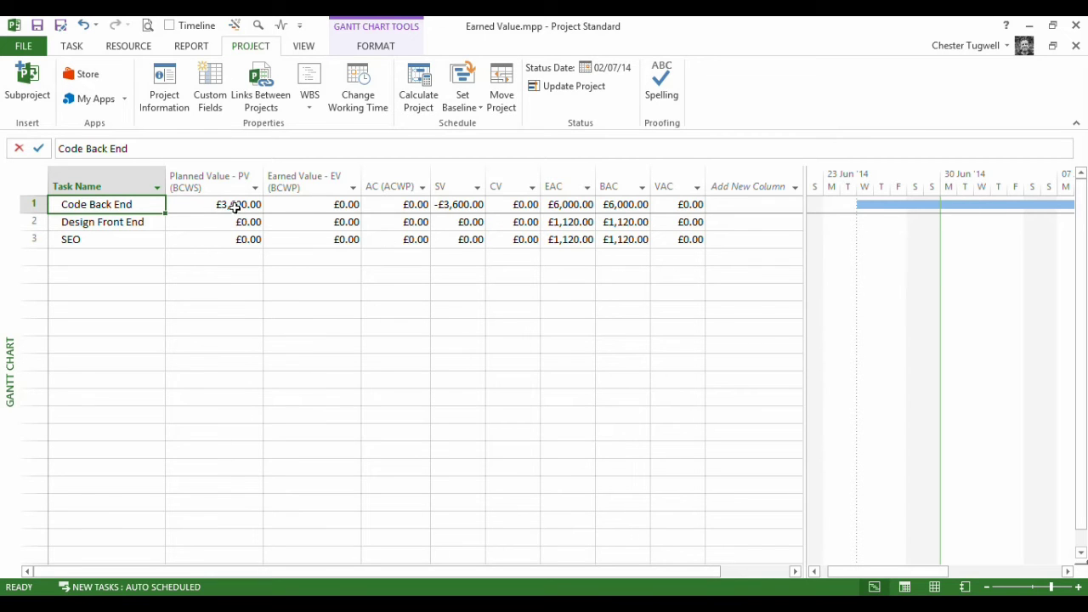
pyautogui.click(603, 70)
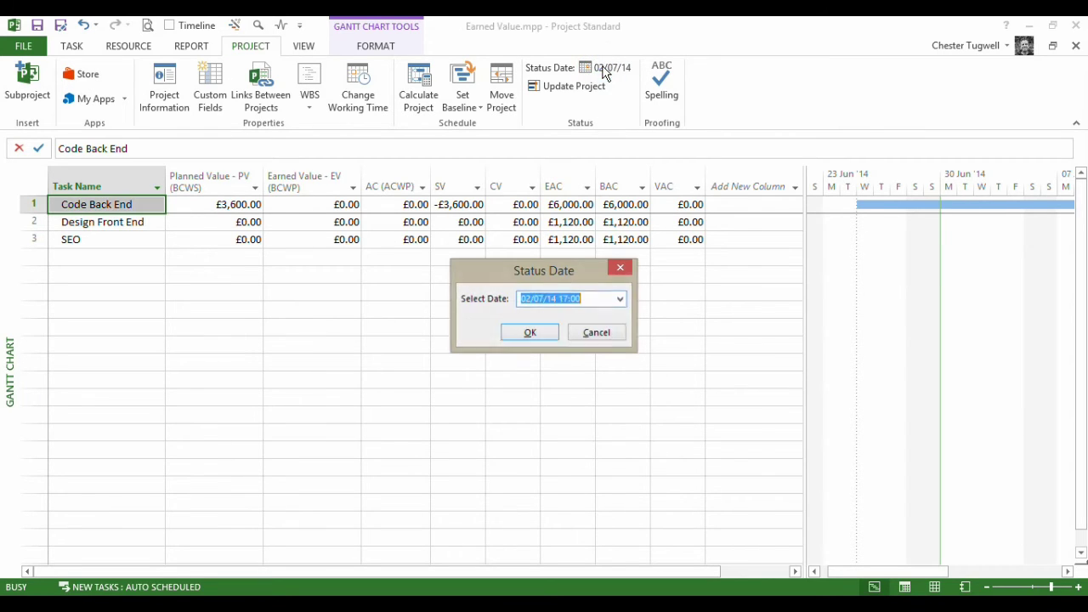
pyautogui.click(535, 300)
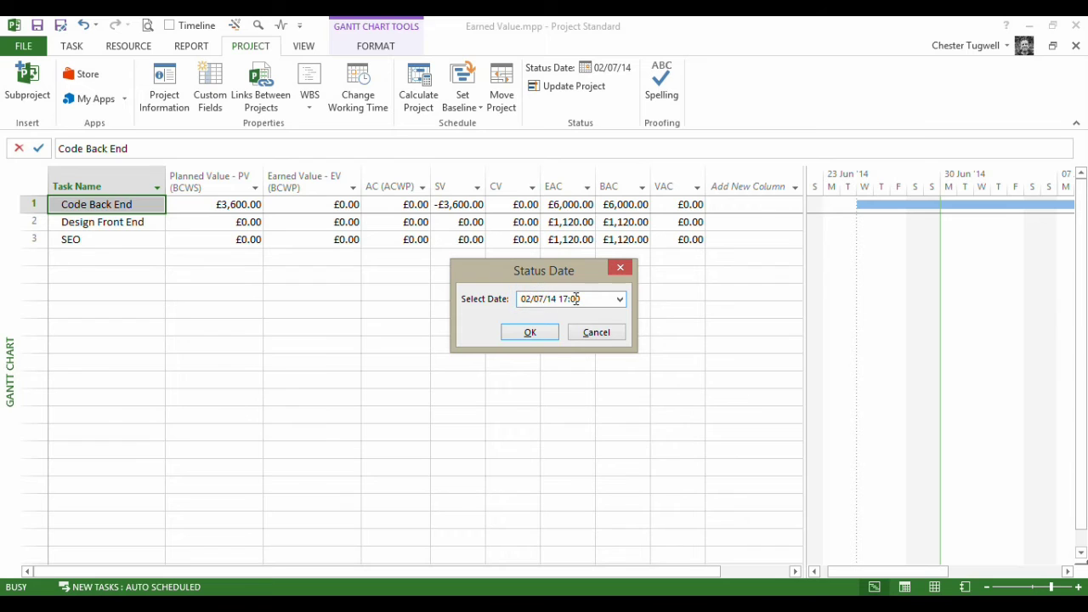
pyautogui.press('BackSpace')
pyautogui.write('1')
pyautogui.click(550, 332)
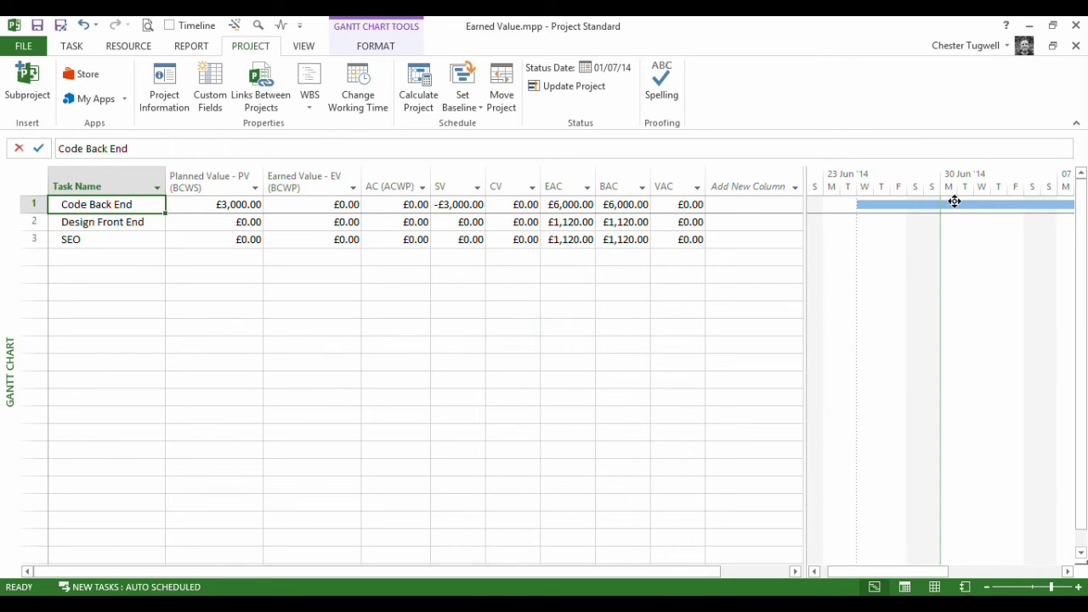
# Check the PV and BAC column descriptions, show the Task tab and dismiss the email notification.
pyautogui.moveTo(954, 207)
pyautogui.moveTo(241, 175)
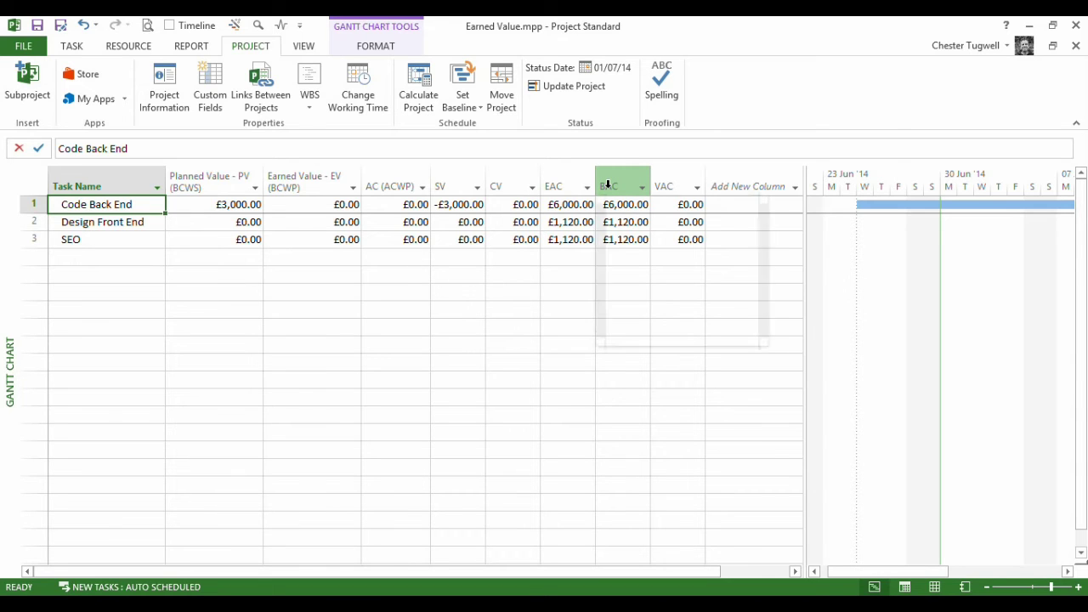
pyautogui.moveTo(608, 184)
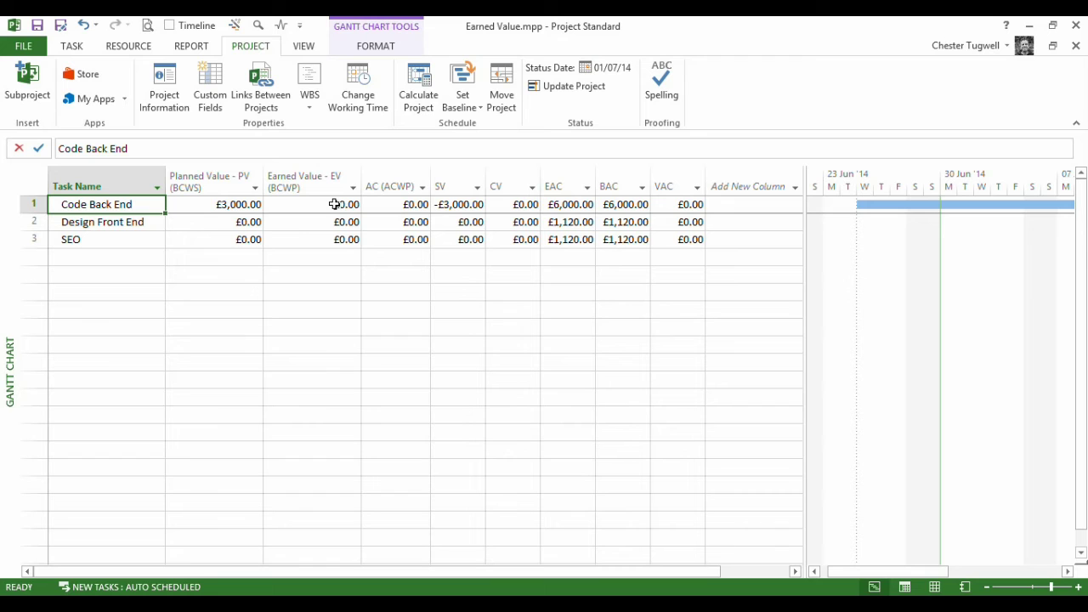
pyautogui.click(73, 47)
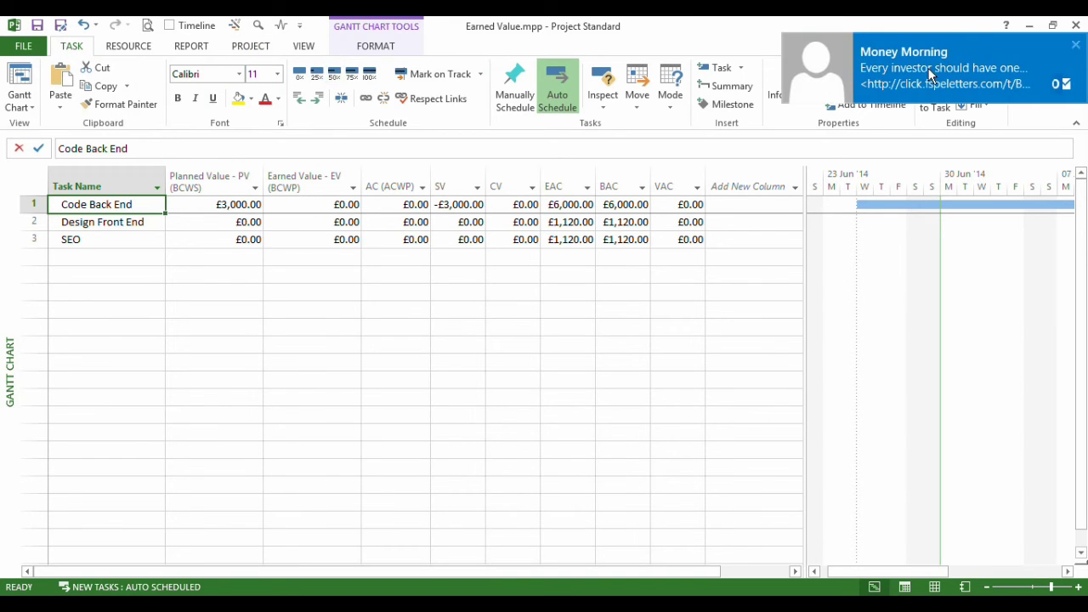
pyautogui.click(1075, 45)
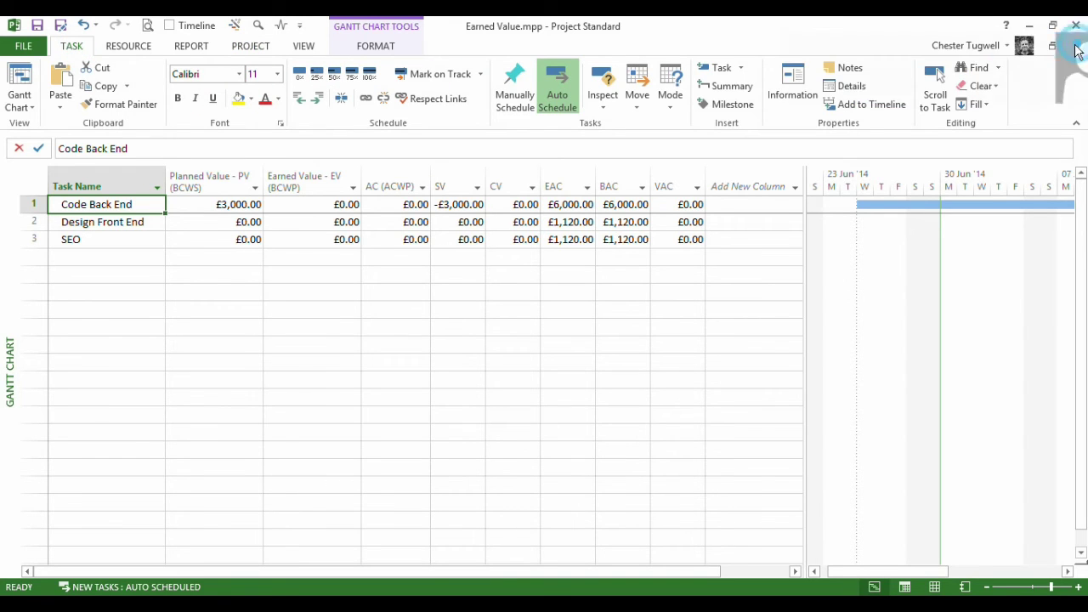
# Mark Code Back End 25% complete, giving £1,500.00 EV and AC.
pyautogui.click(301, 205)
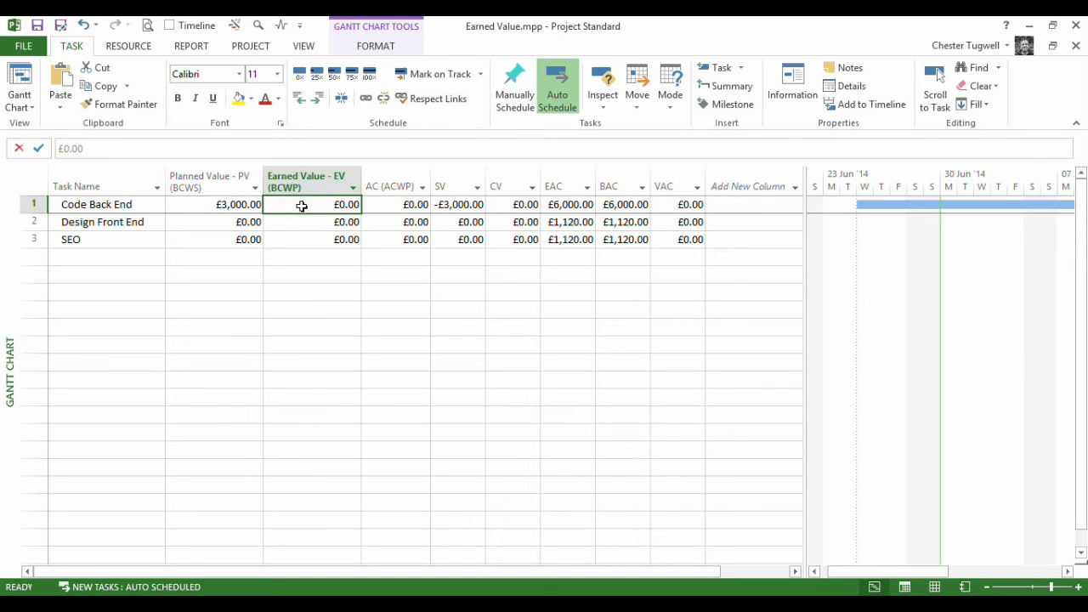
pyautogui.click(335, 78)
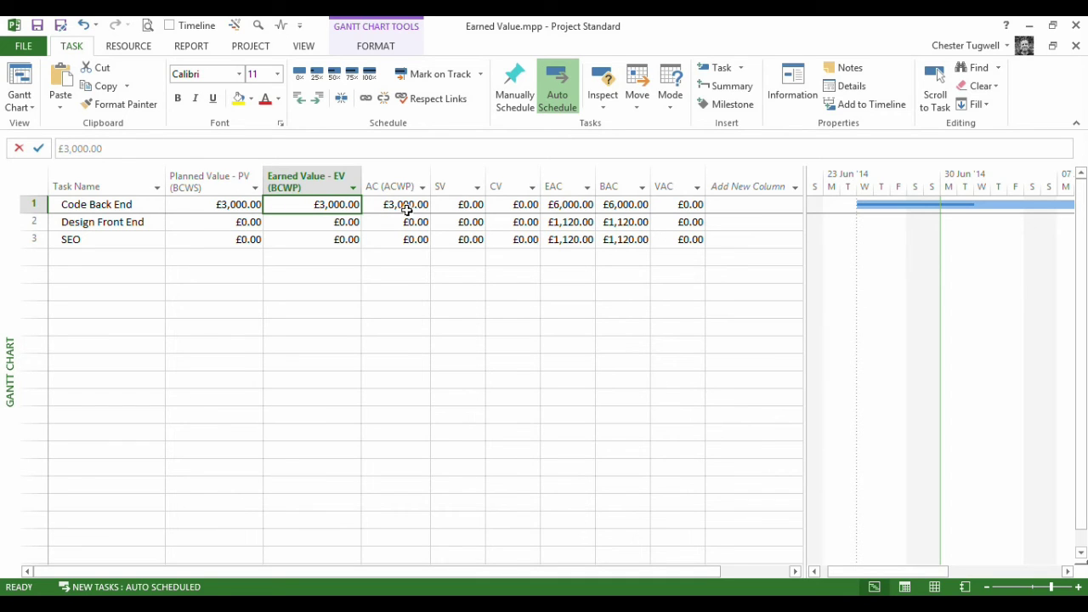
pyautogui.click(318, 76)
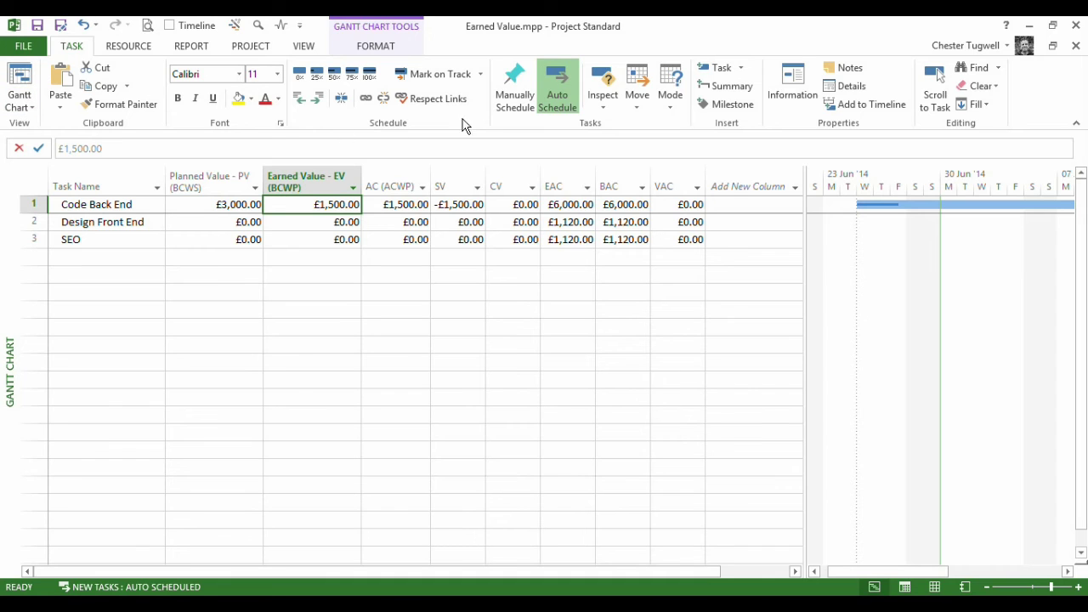
# Switch the grid back to the Entry table and open the Resource Sheet view.
pyautogui.click(296, 47)
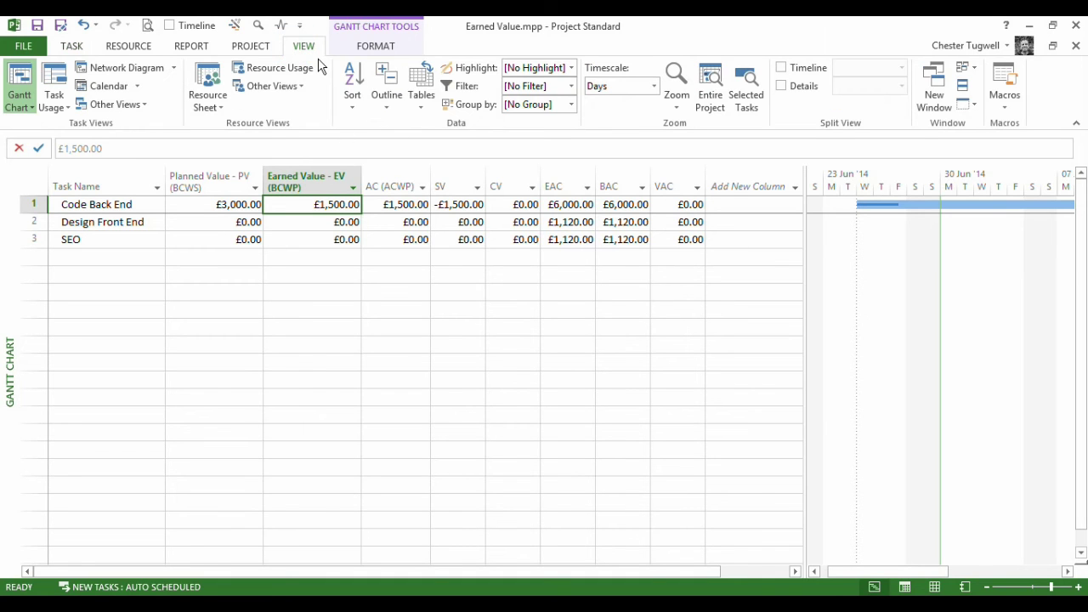
pyautogui.click(420, 96)
pyautogui.click(420, 163)
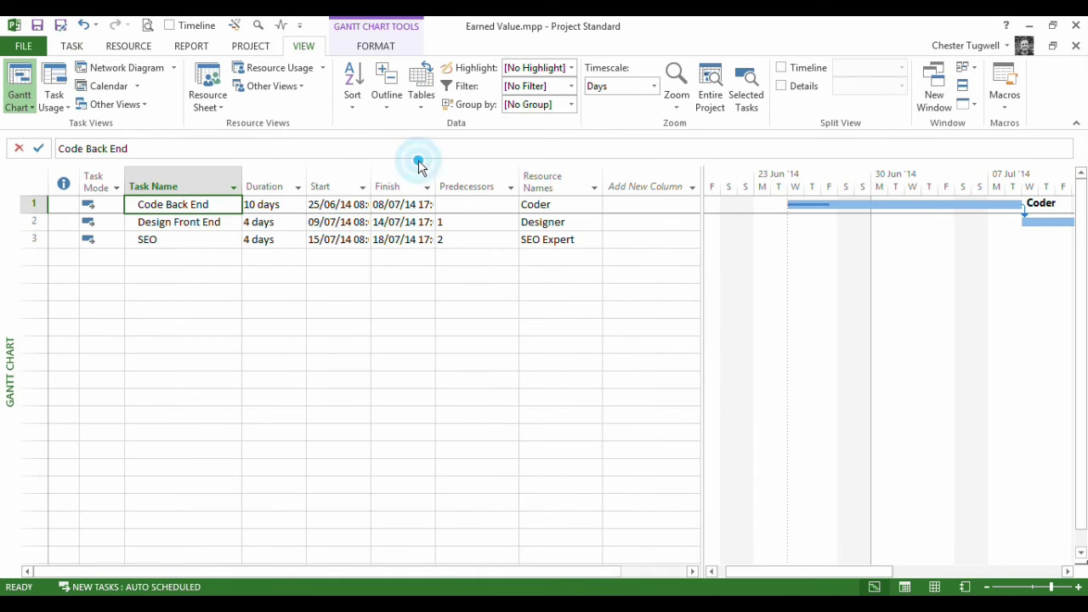
pyautogui.click(20, 103)
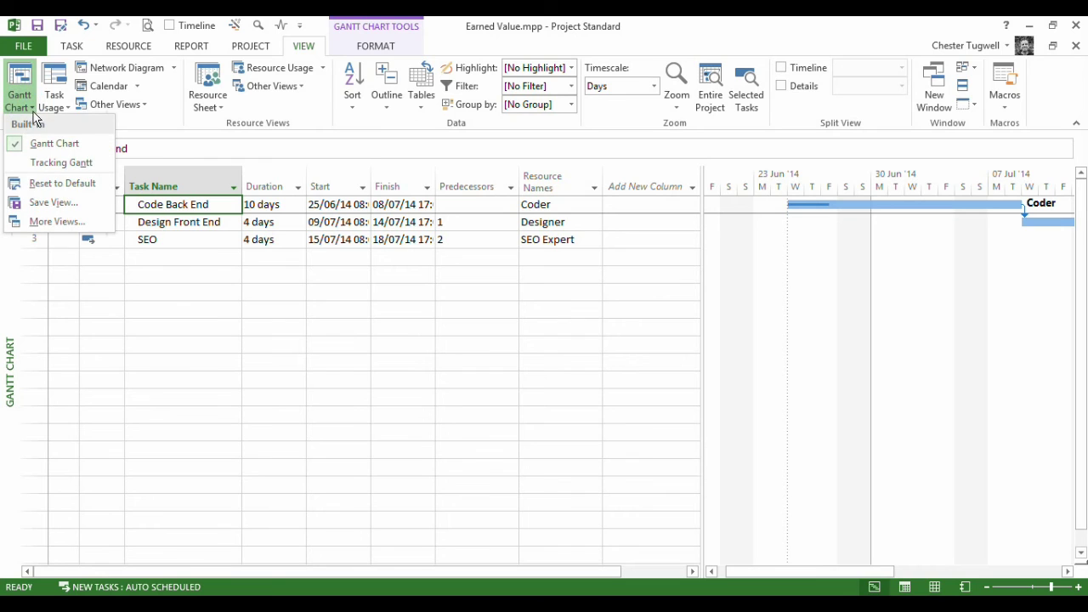
pyautogui.click(128, 45)
pyautogui.click(12, 108)
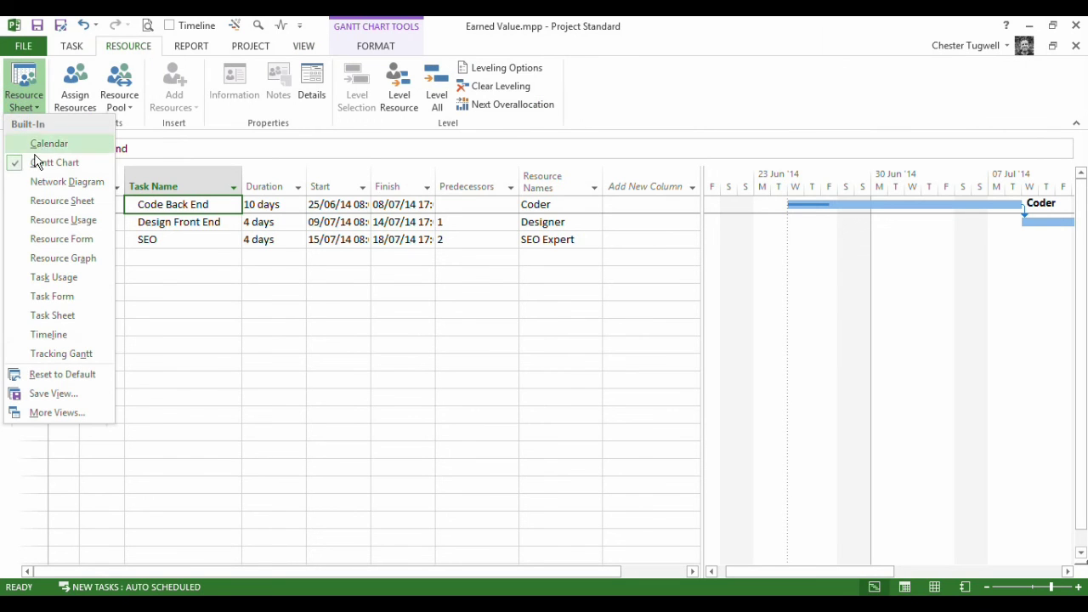
pyautogui.click(39, 203)
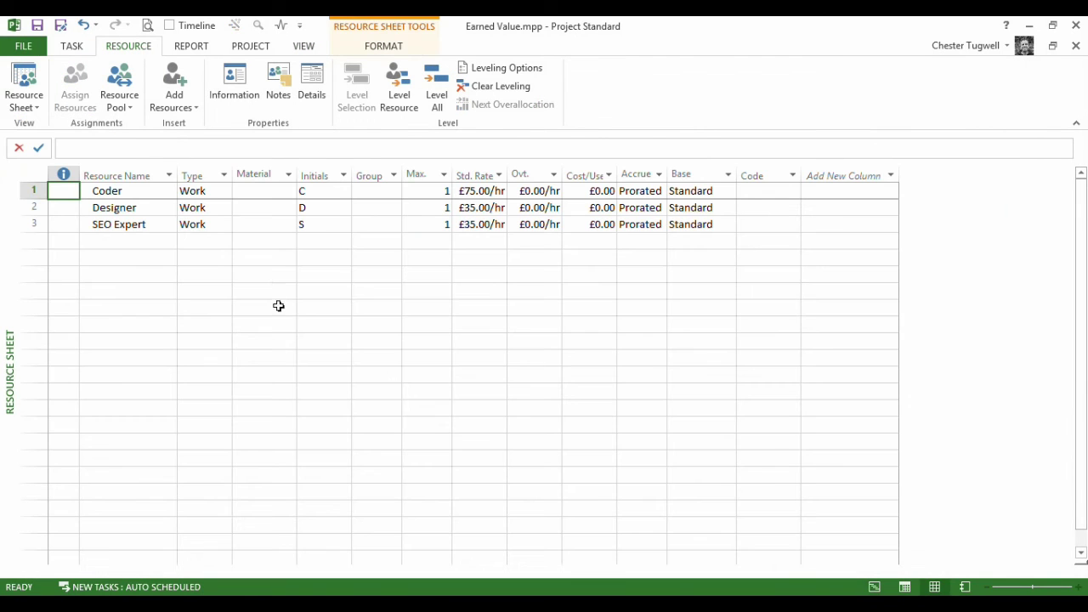
# Raise the Coder's standard rate from £75.00/hr to £100.00/hr.
pyautogui.click(485, 191)
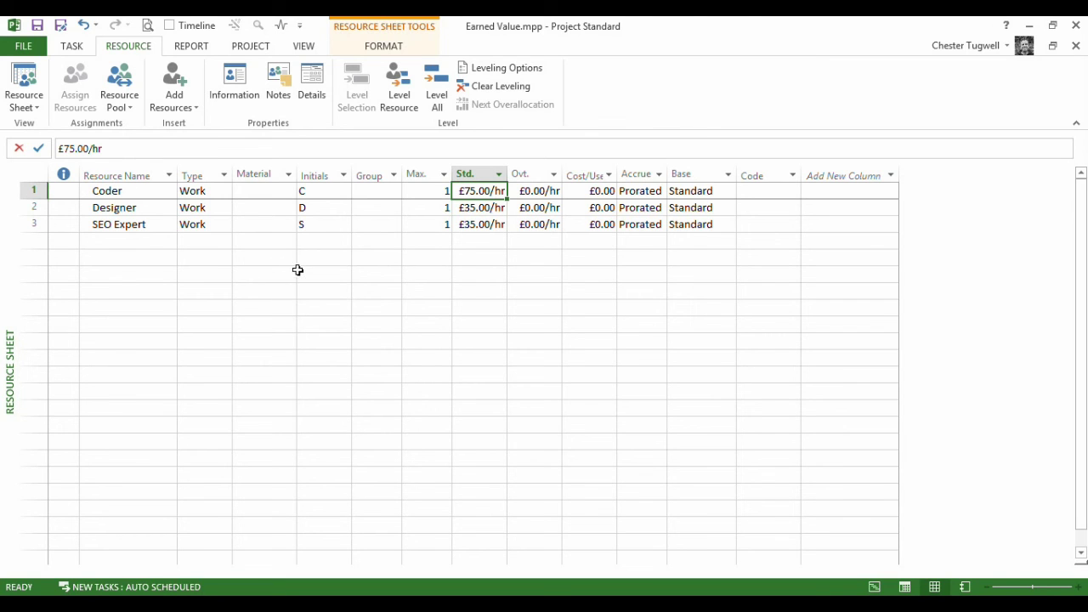
pyautogui.write('100')
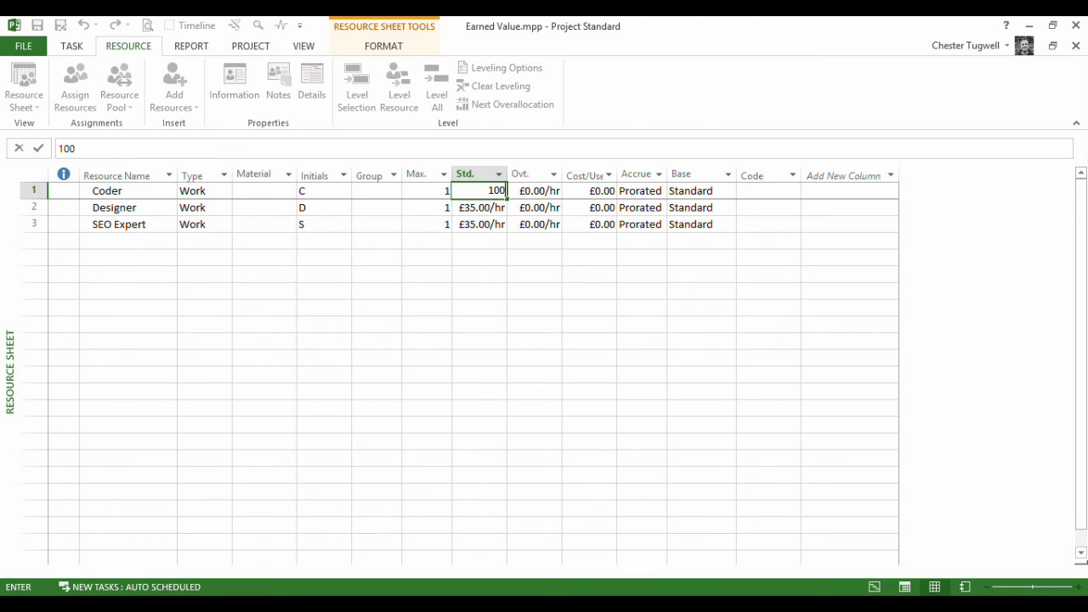
pyautogui.click(488, 243)
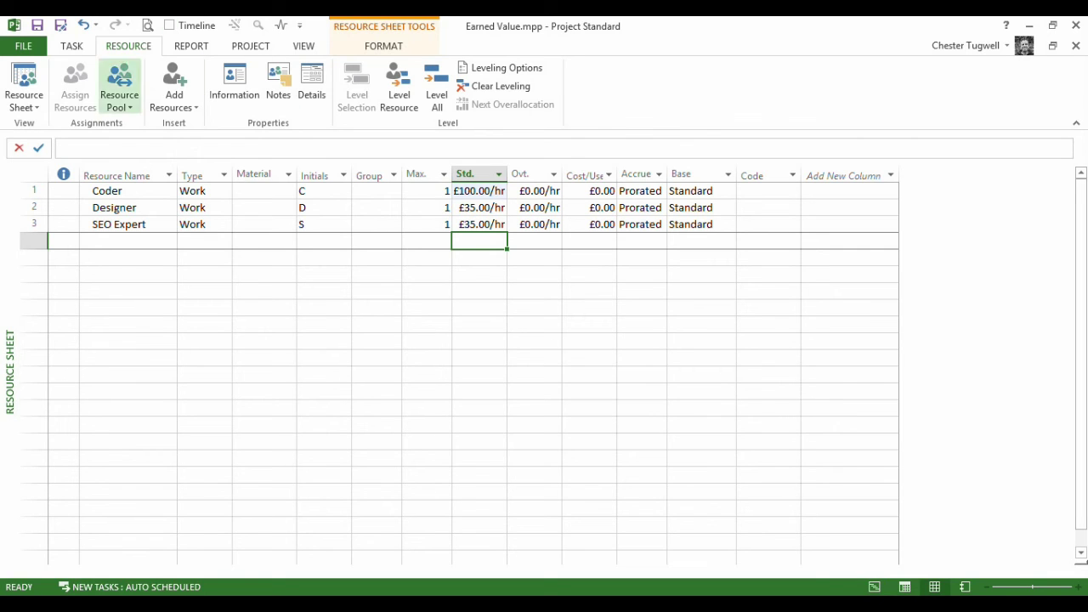
# Apply the Earned Value table to the Resource Sheet, showing the Coder's £2,000.00 AC and -£500.00 CV.
pyautogui.click(309, 47)
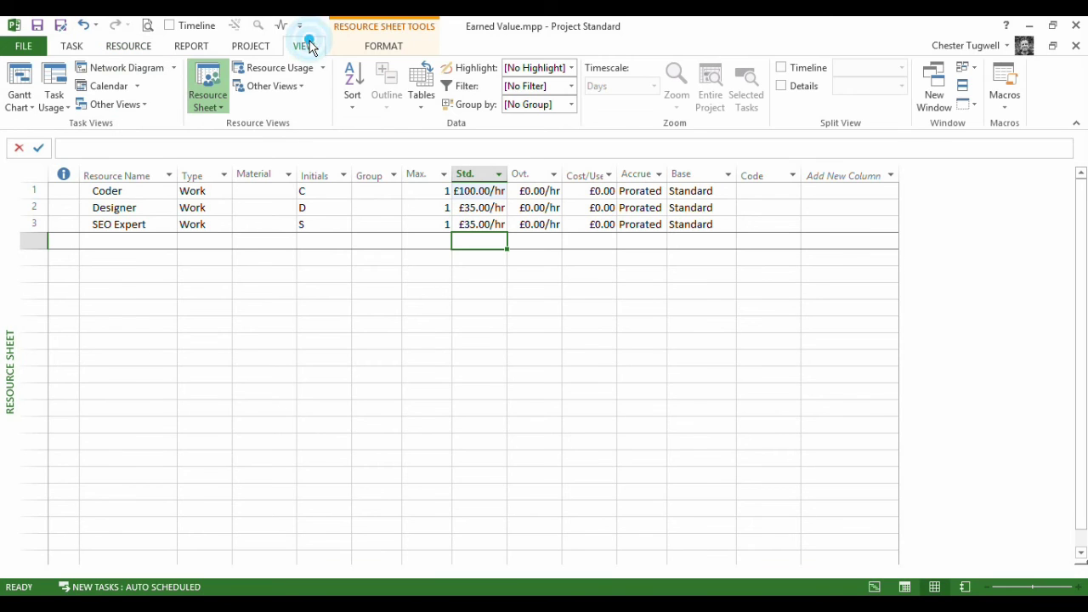
pyautogui.click(418, 95)
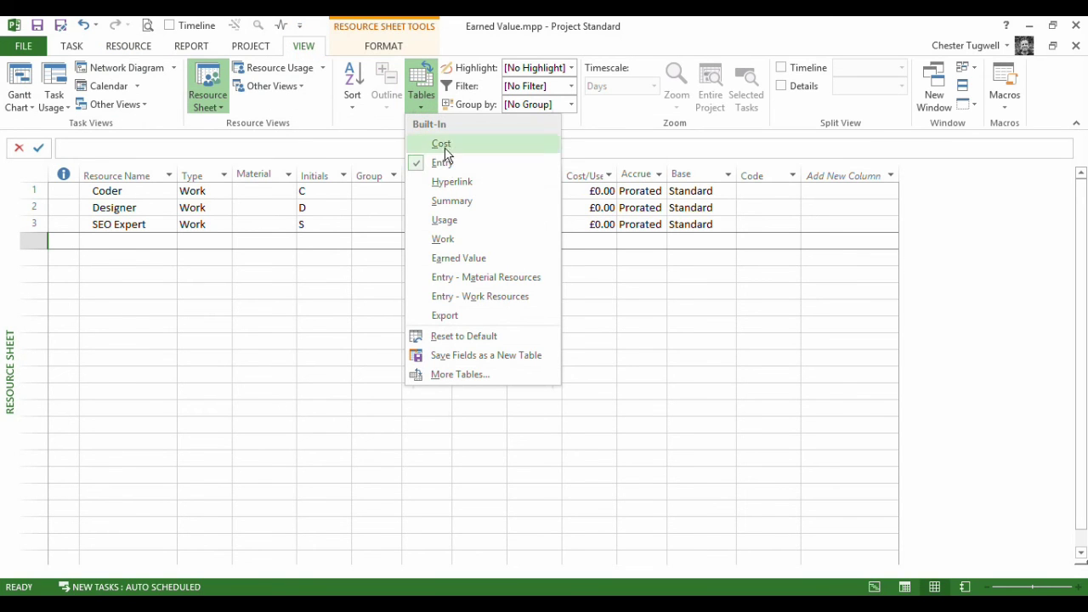
pyautogui.click(450, 256)
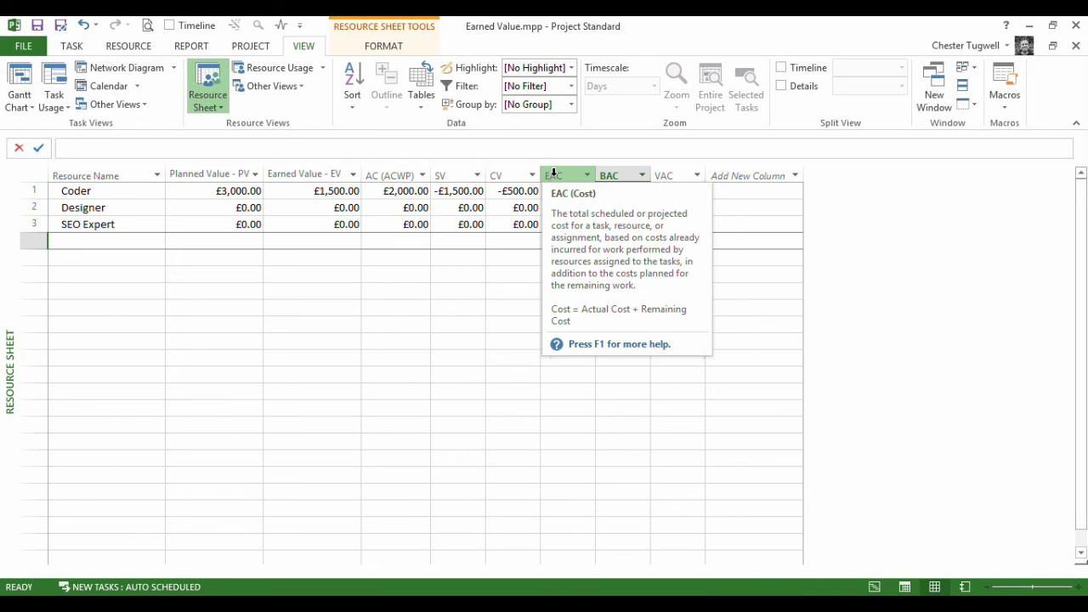
pyautogui.click(552, 173)
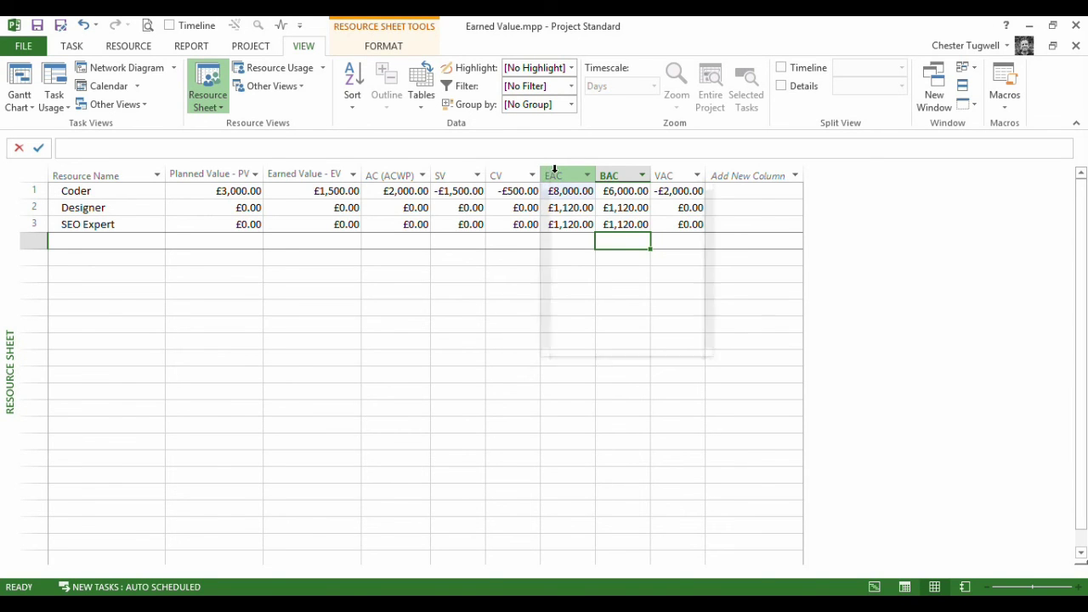